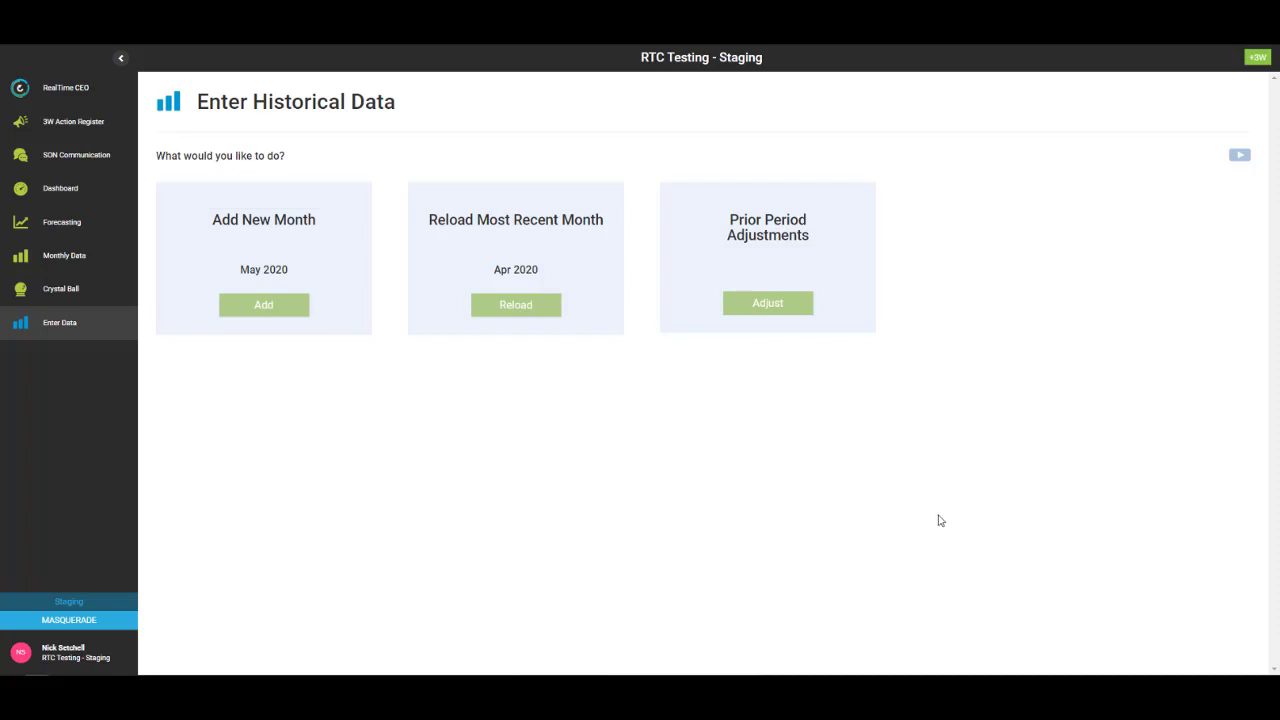
- Add May 2020 by importing 05 - IS - May 20 and 05 - BS - May 20
click(260, 312)
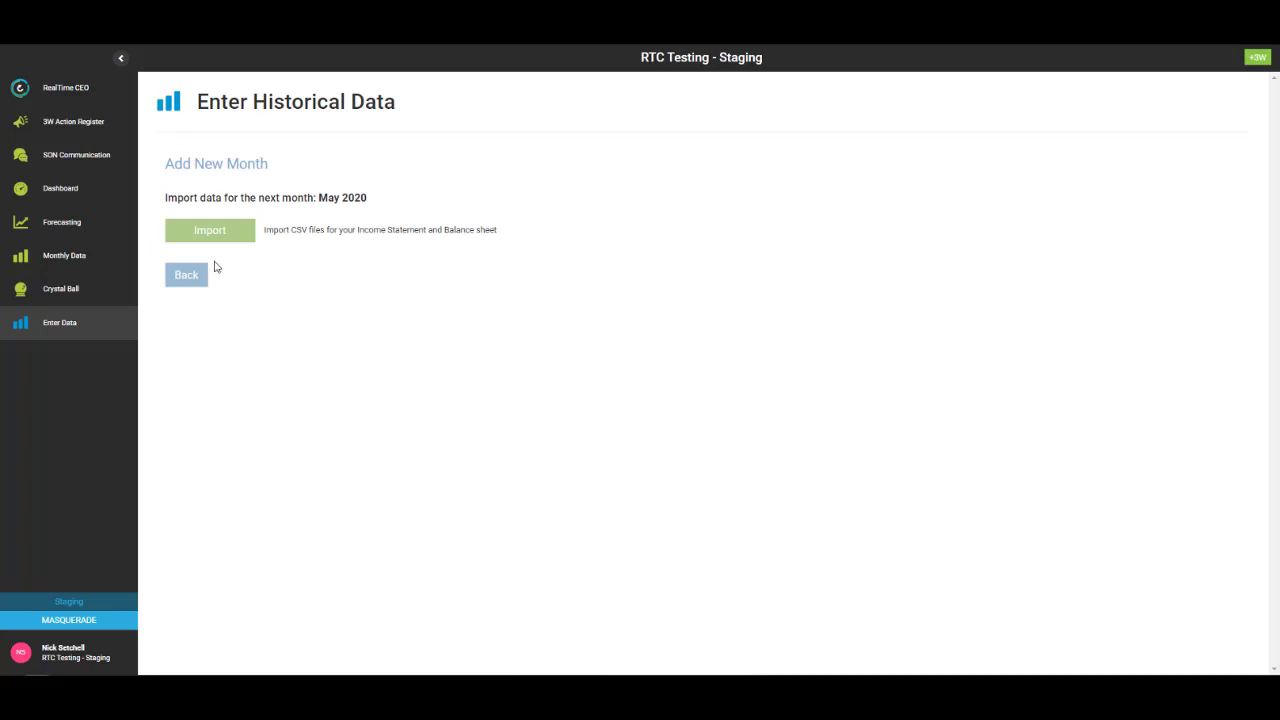
click(207, 232)
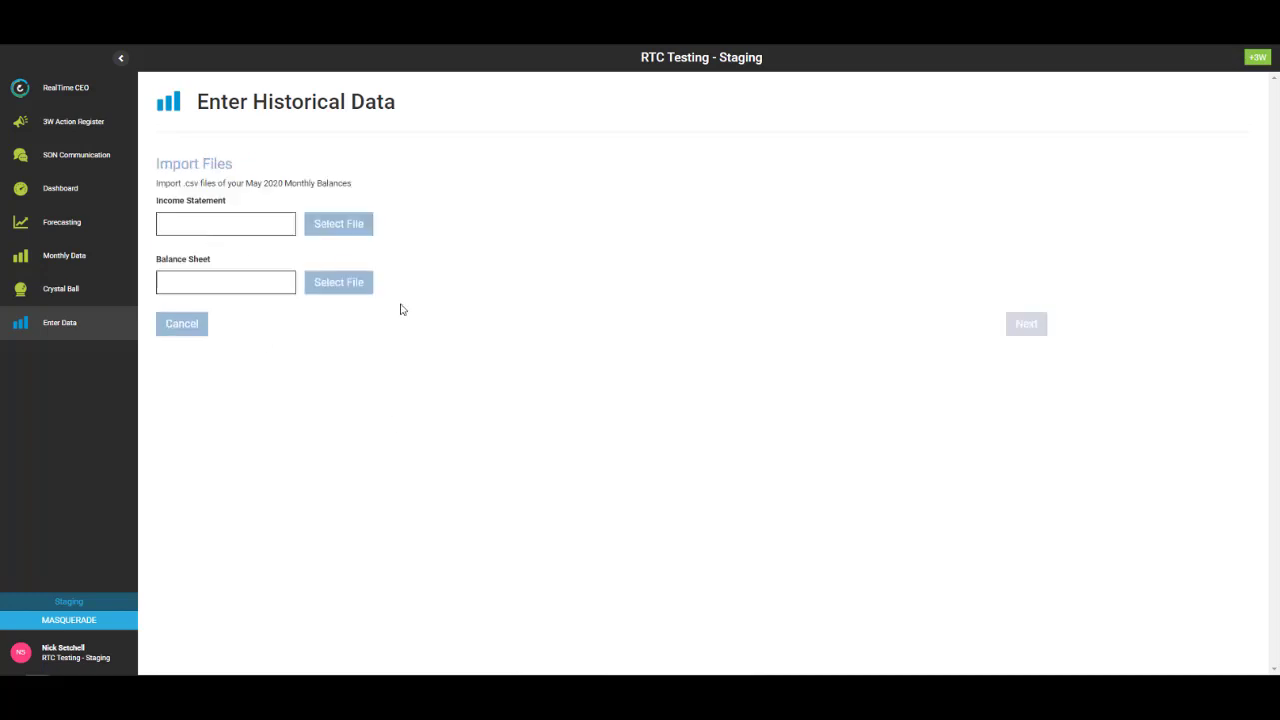
click(340, 228)
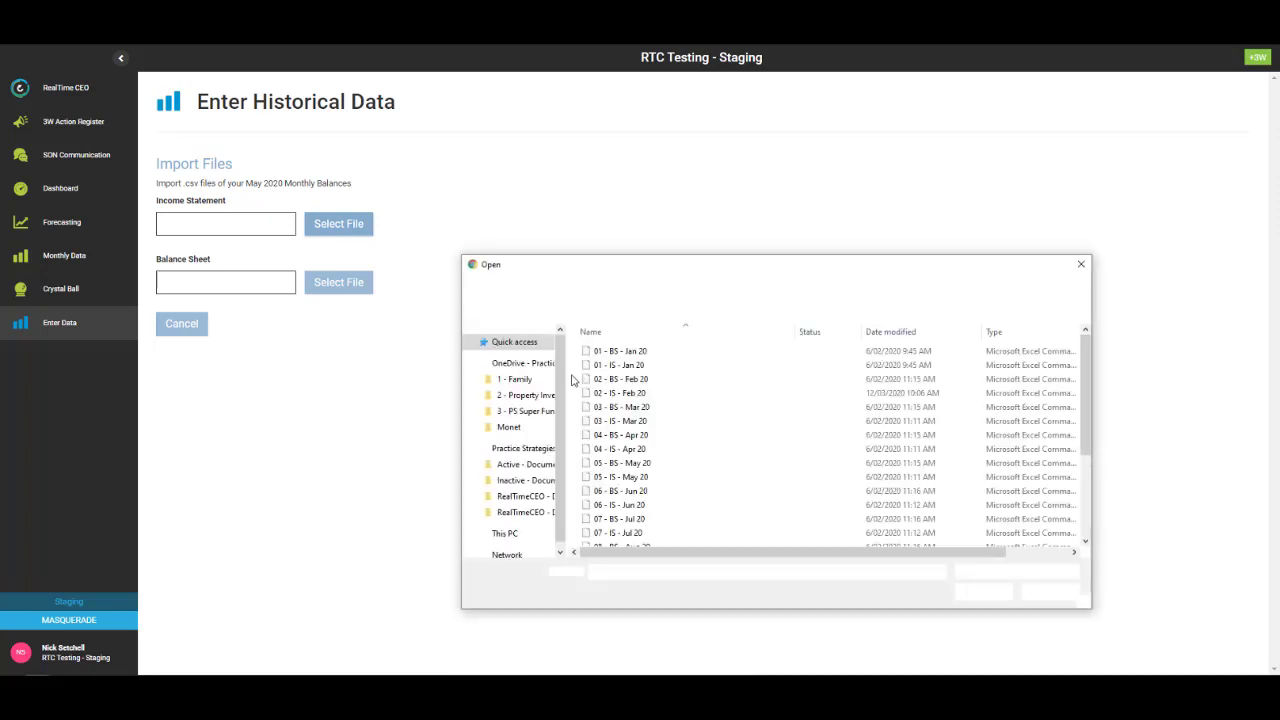
double_click(616, 477)
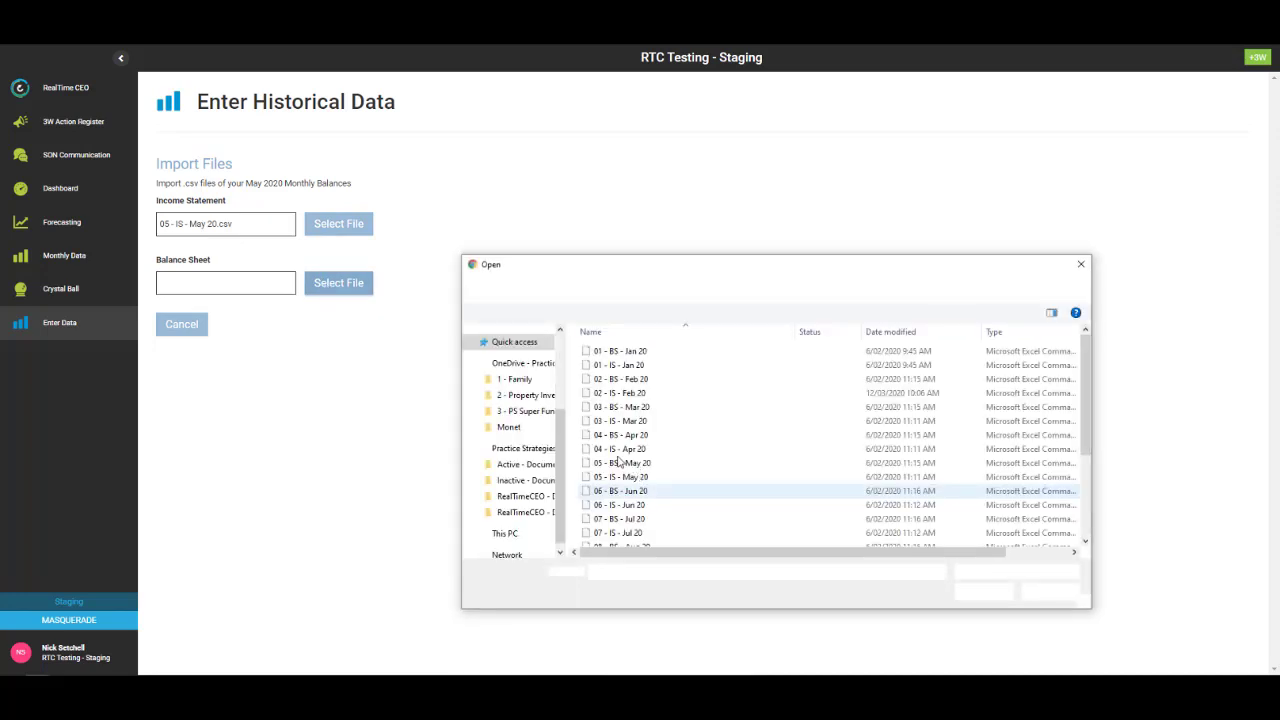
double_click(618, 465)
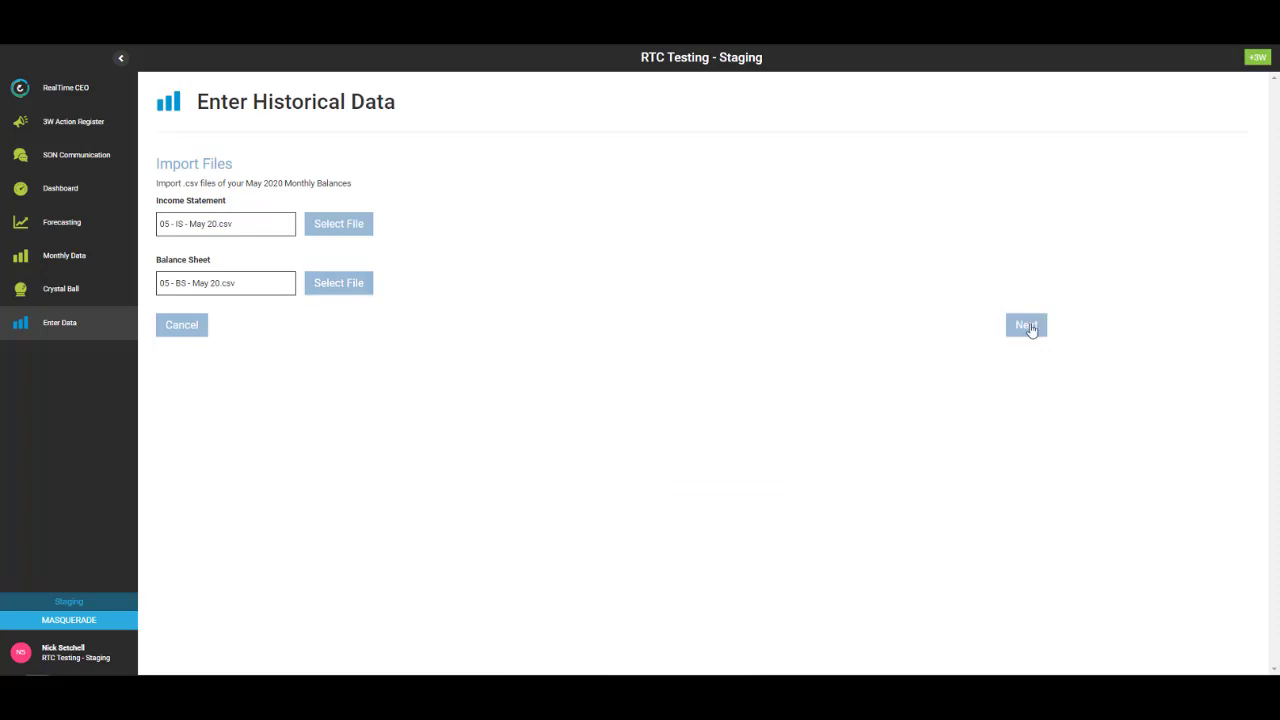
click(1026, 326)
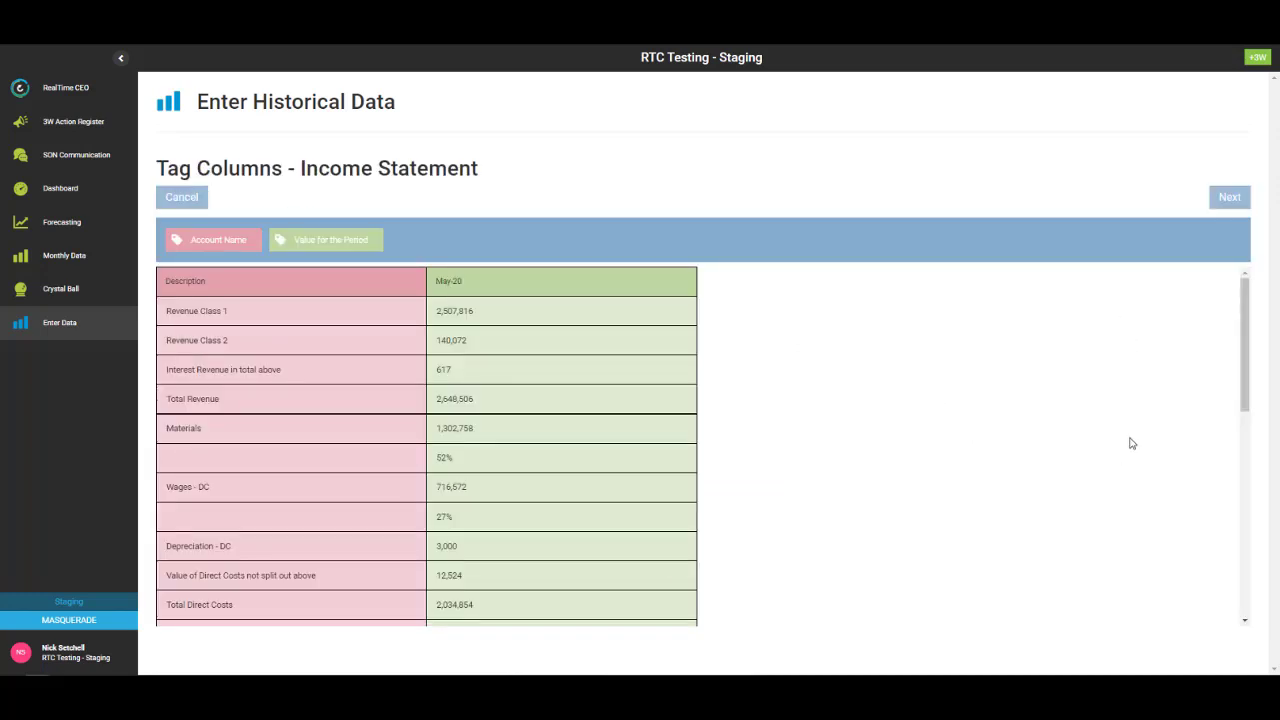
- Accept the default column tags for the May income statement and balance sheet
click(1228, 193)
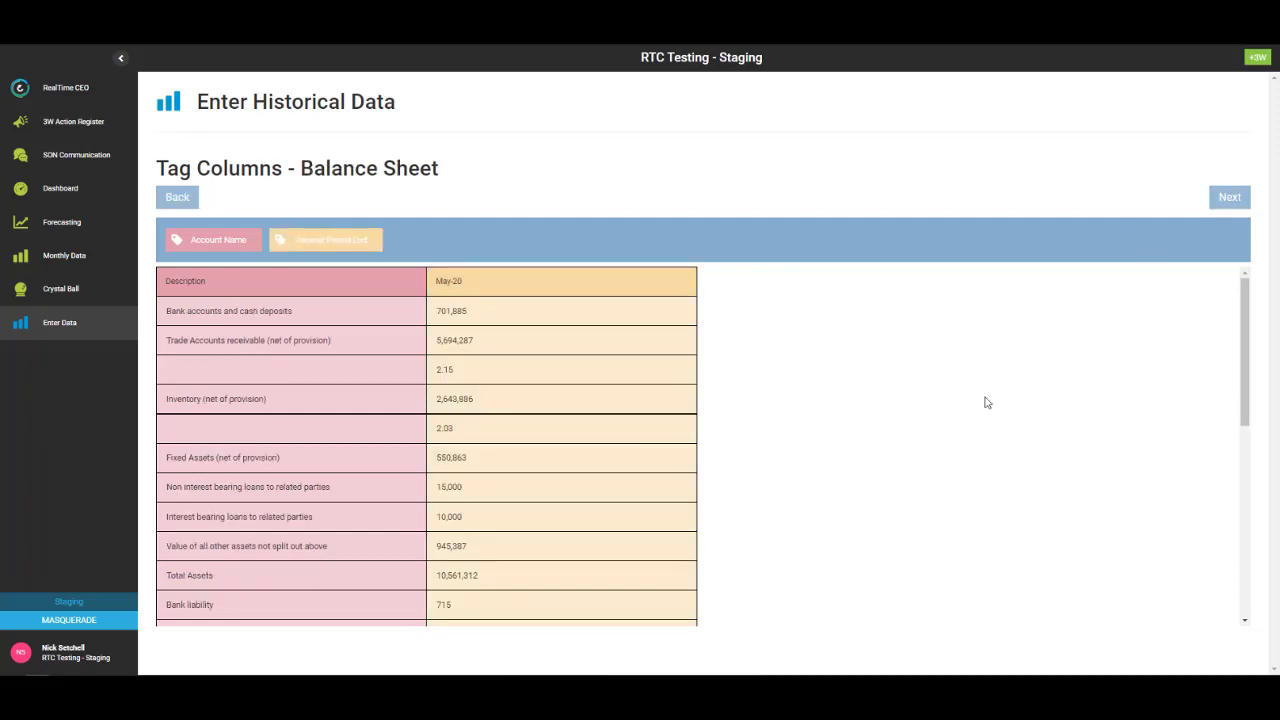
click(1229, 197)
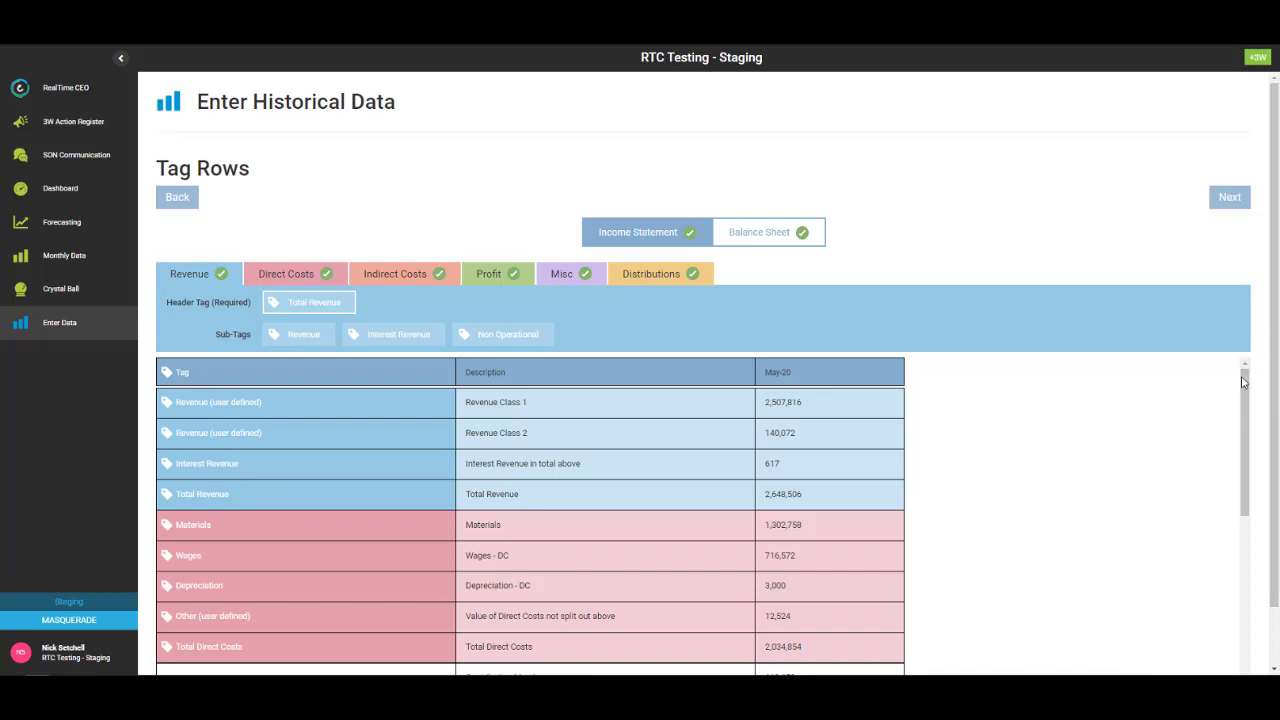
- Look through the balance sheet row tags, then switch back to the income statement rows
mouse_move(1246, 390)
mouse_down()
mouse_move(1245, 625)
mouse_move(1243, 375)
mouse_up()
click(757, 234)
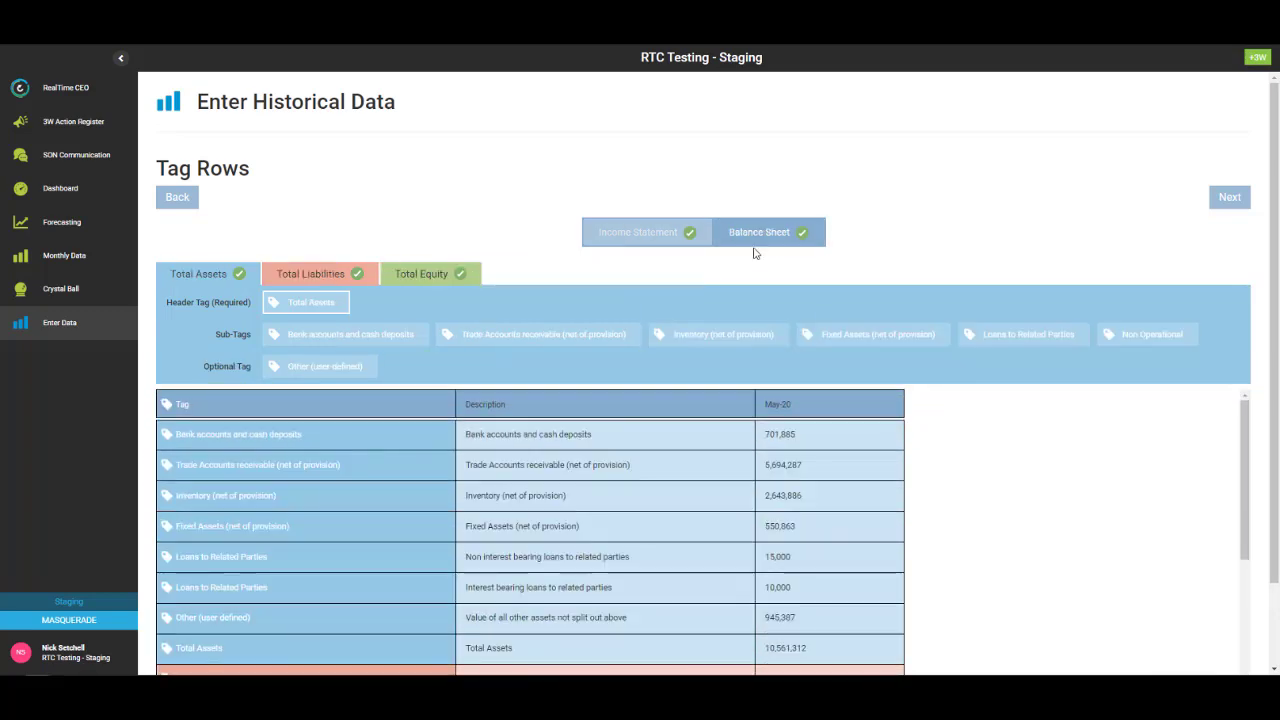
drag(1245, 423, 1248, 600)
scroll(1231, 437, up, 5)
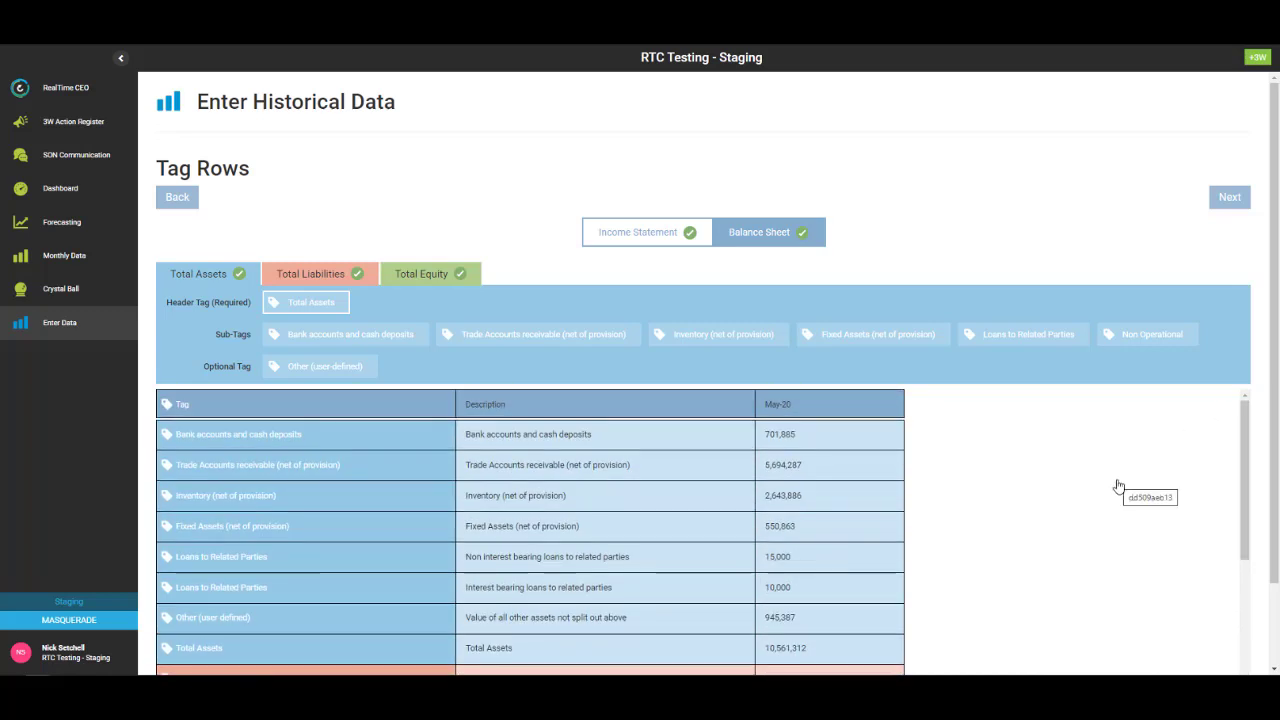
click(600, 225)
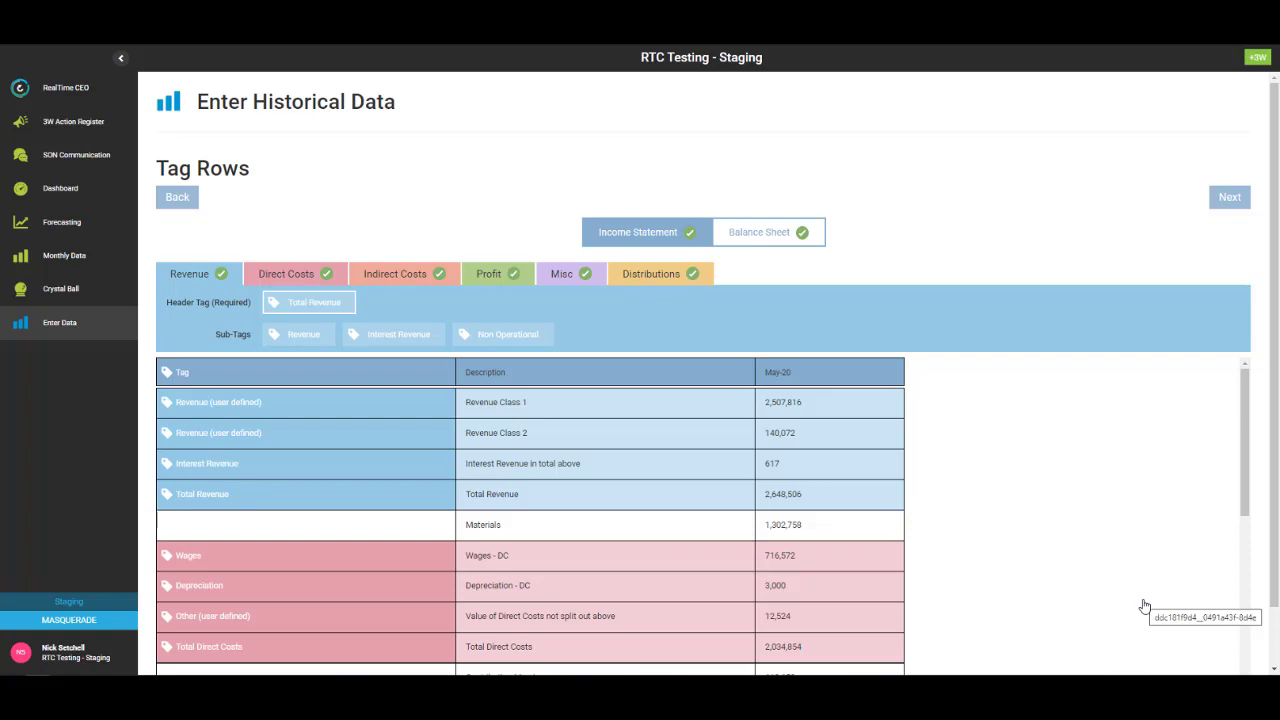
- Tag the Materials row with the Direct Costs Materials sub-tag and continue to the preview
click(280, 277)
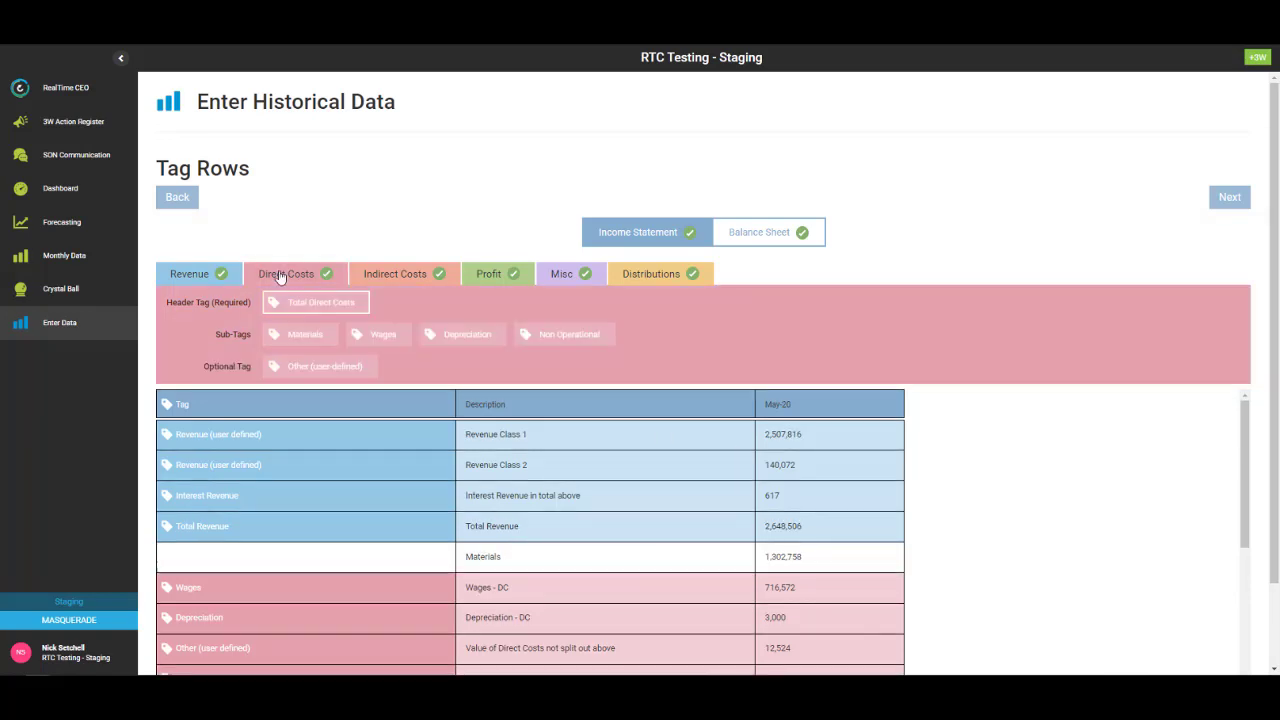
click(300, 335)
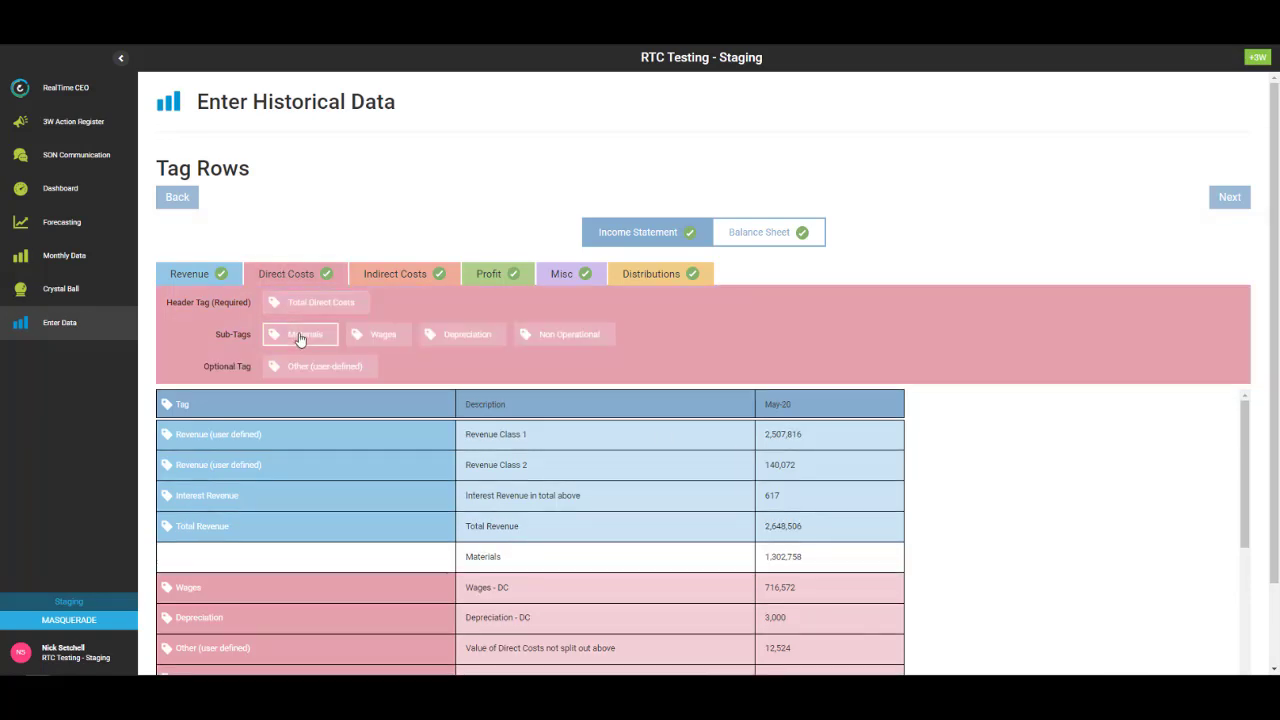
click(251, 558)
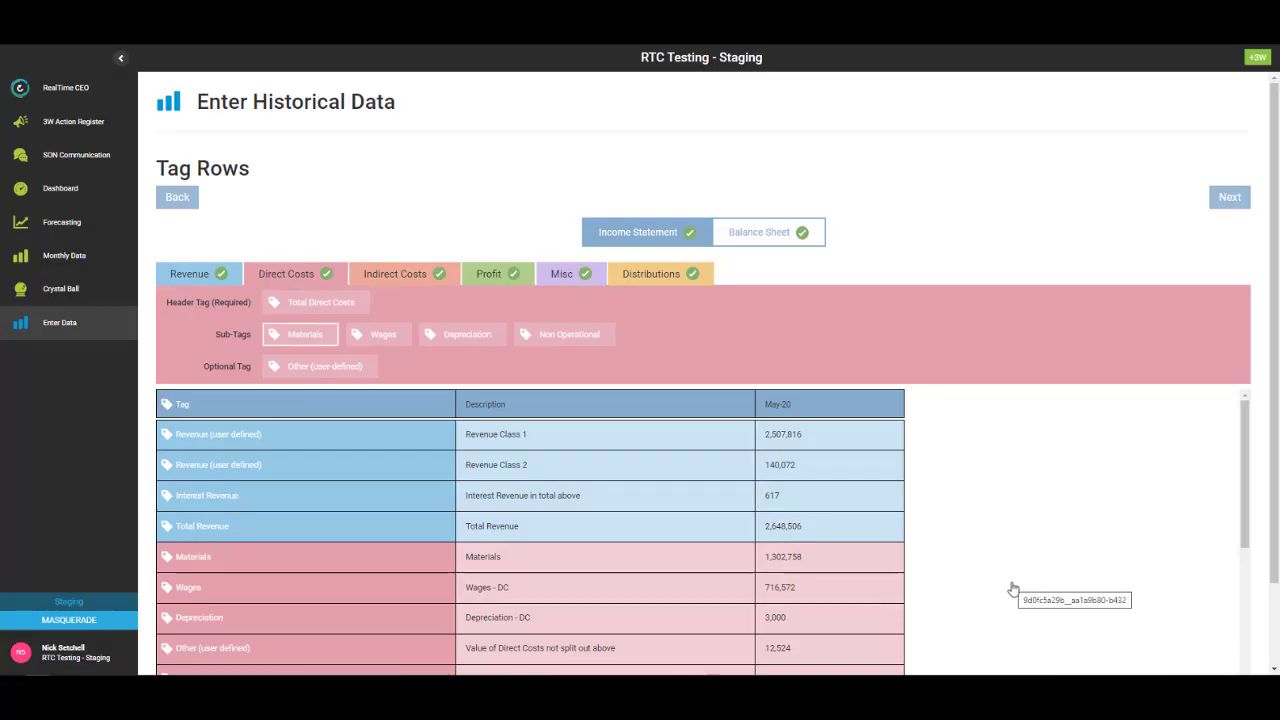
click(275, 560)
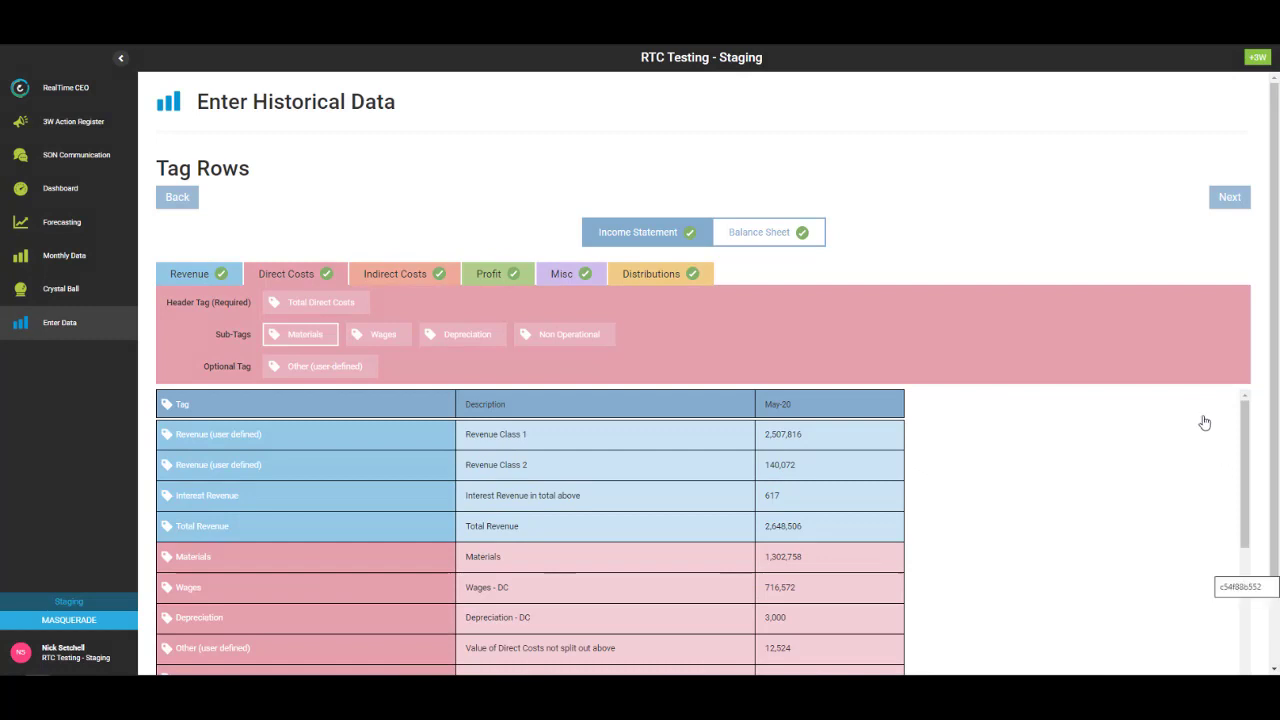
click(1243, 203)
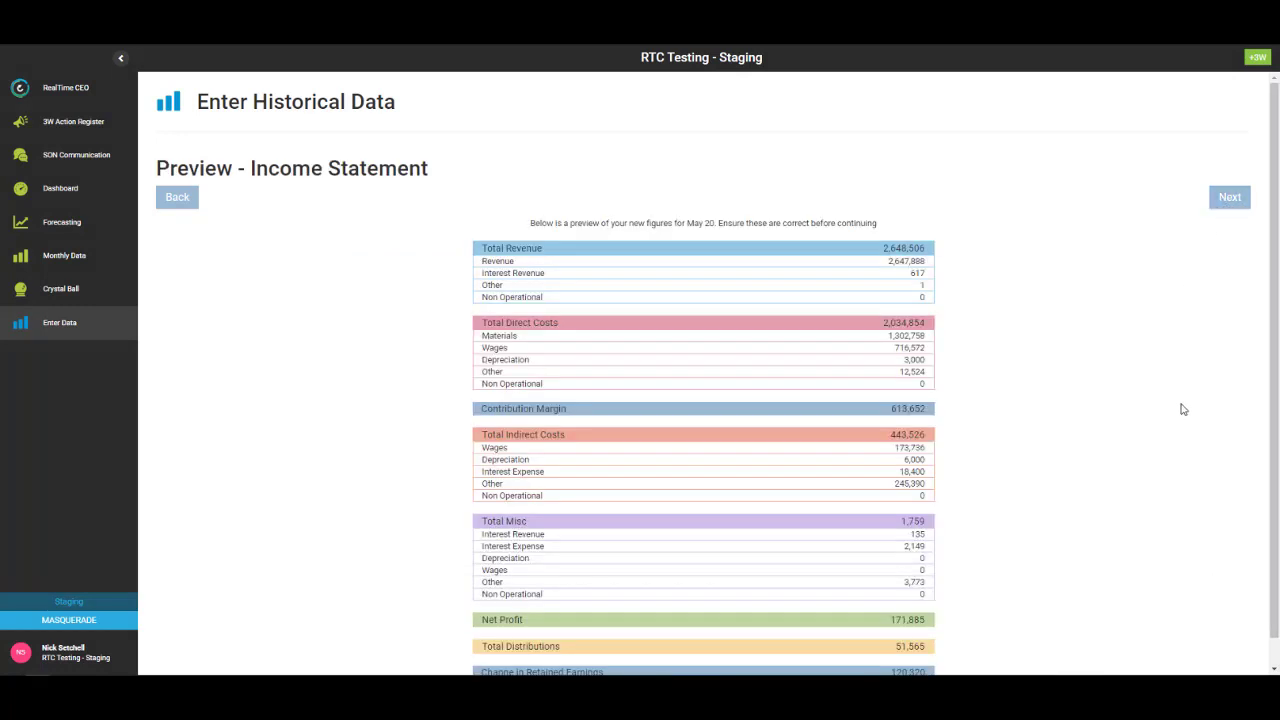
- Check the May 20 income statement and balance sheet previews, then continue
scroll(1183, 407, down, 1)
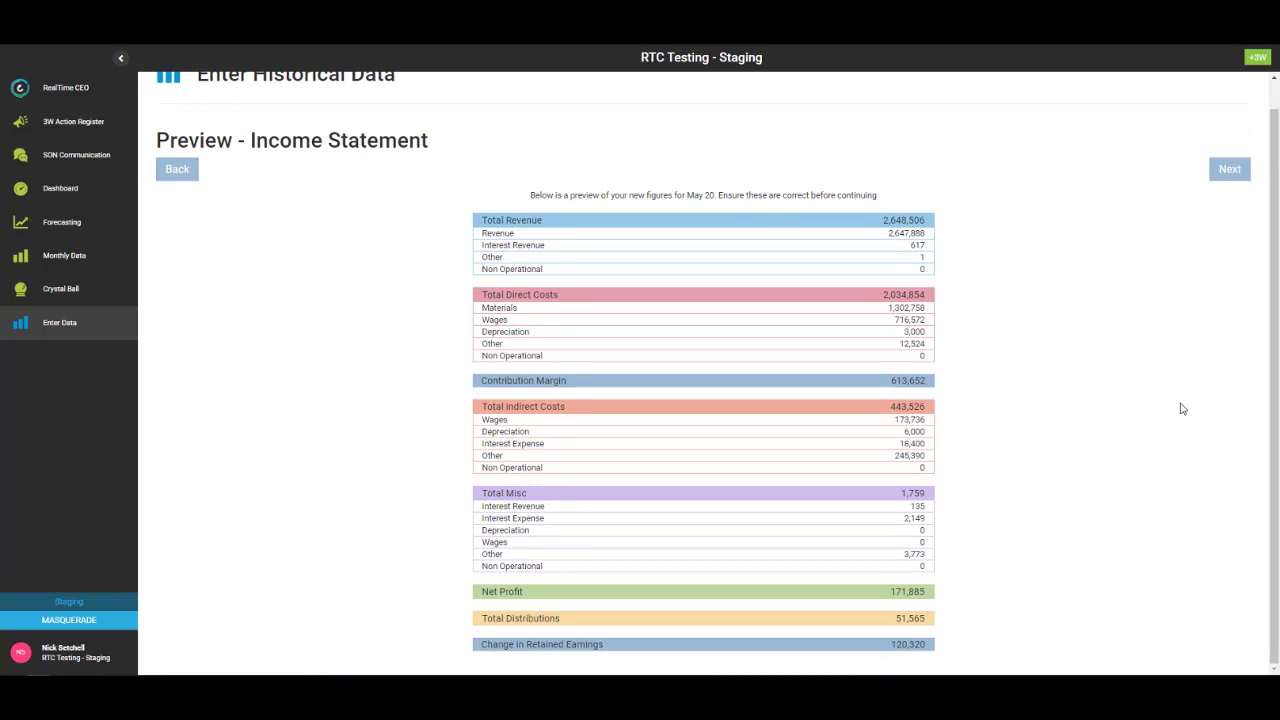
click(1229, 170)
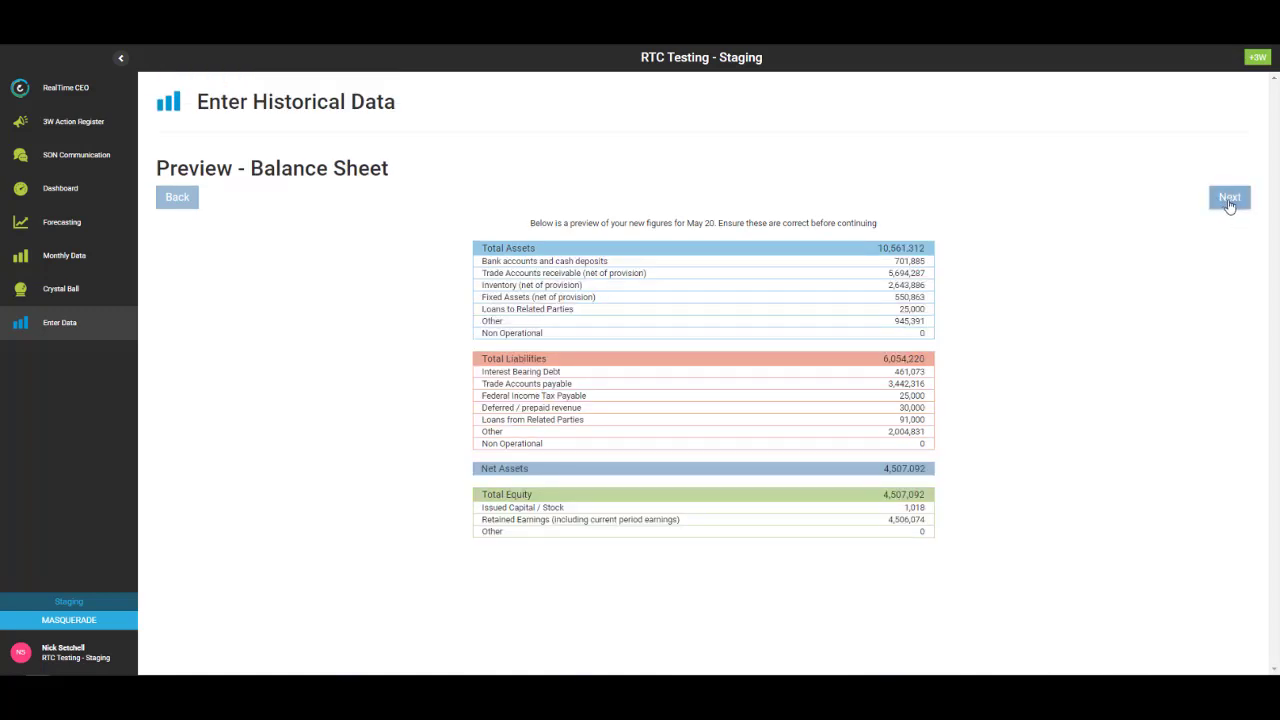
click(1229, 200)
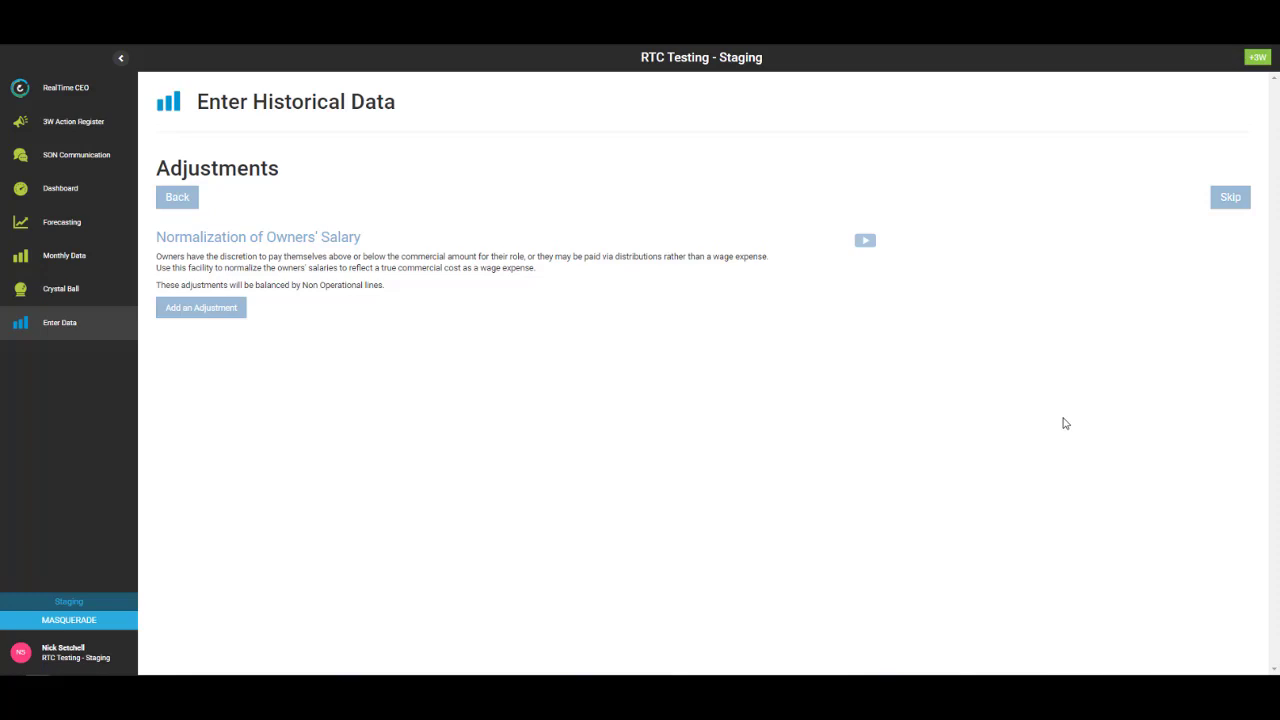
- Add an owners' salary adjustment on Wages - IDC: 15,000 paid, 12,000 commercial, giving -3,000
click(168, 310)
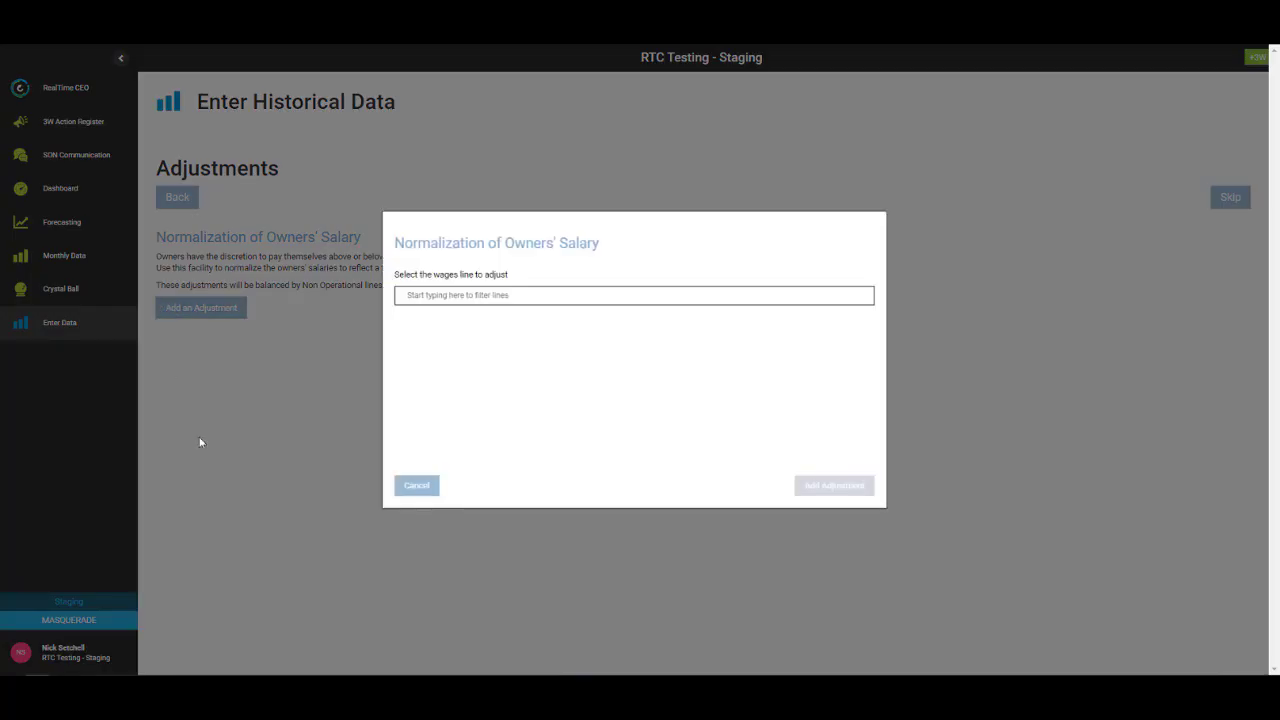
click(463, 294)
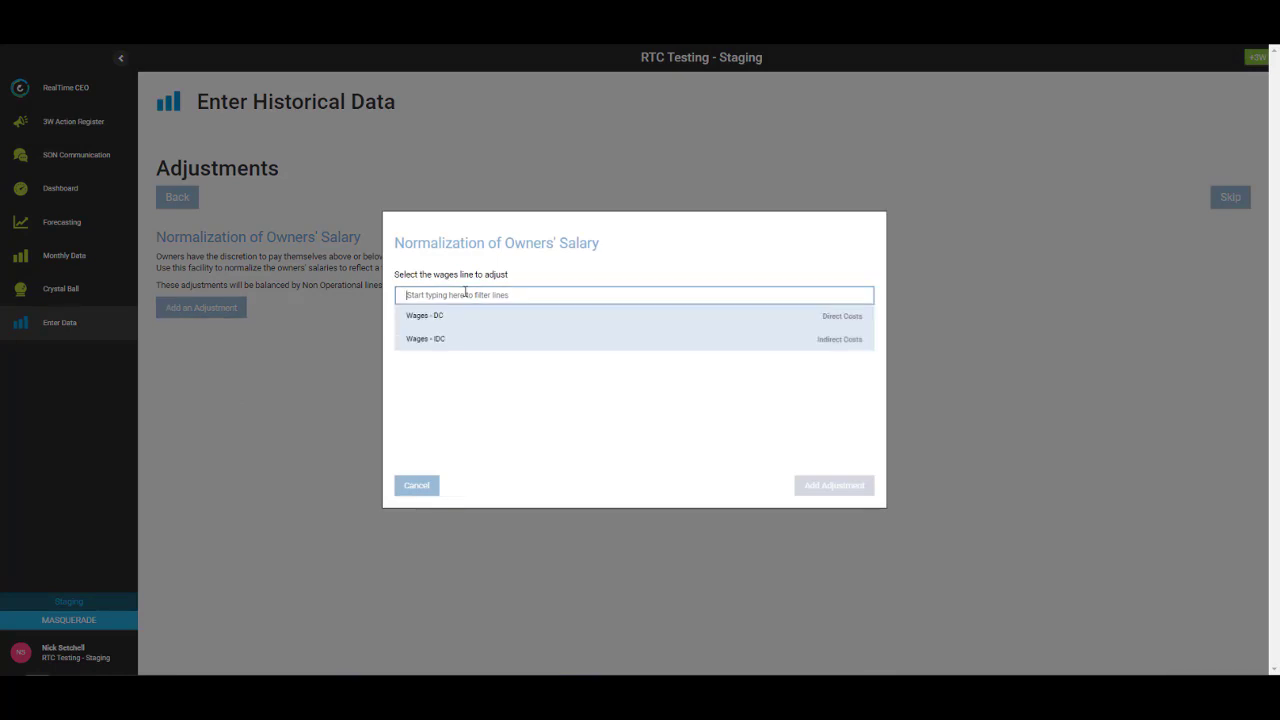
click(440, 340)
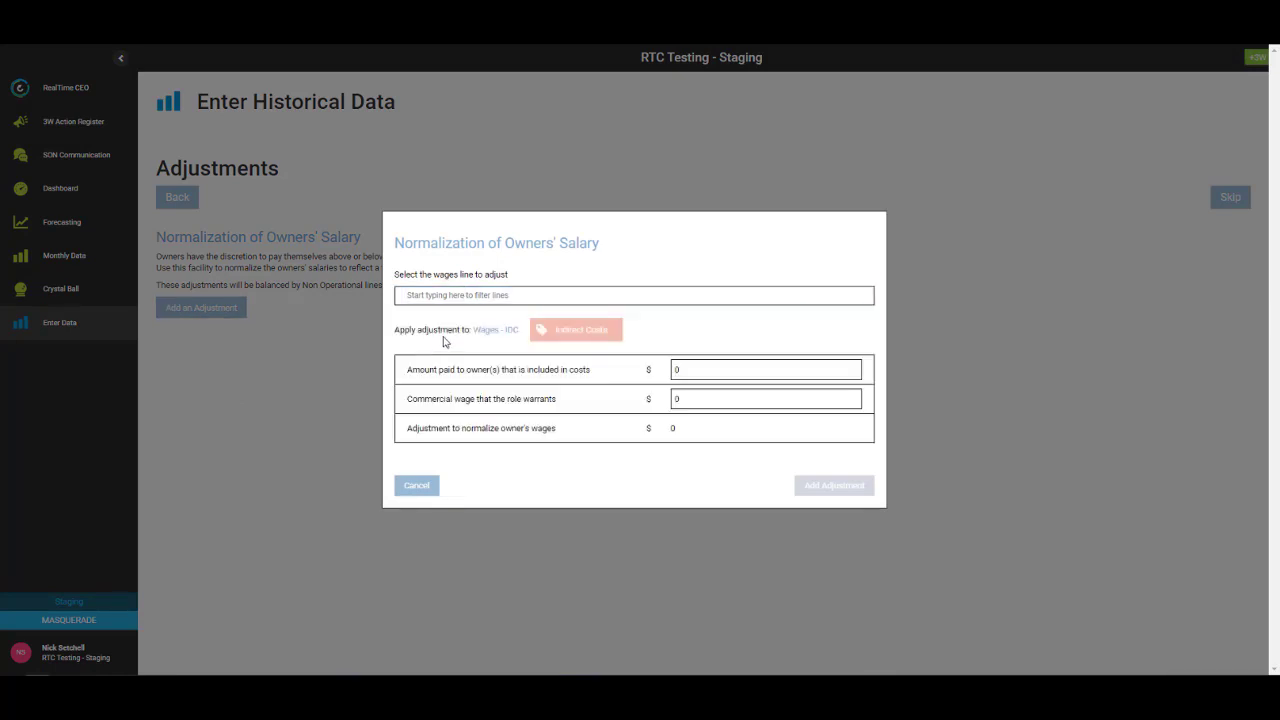
click(683, 370)
text(15000)
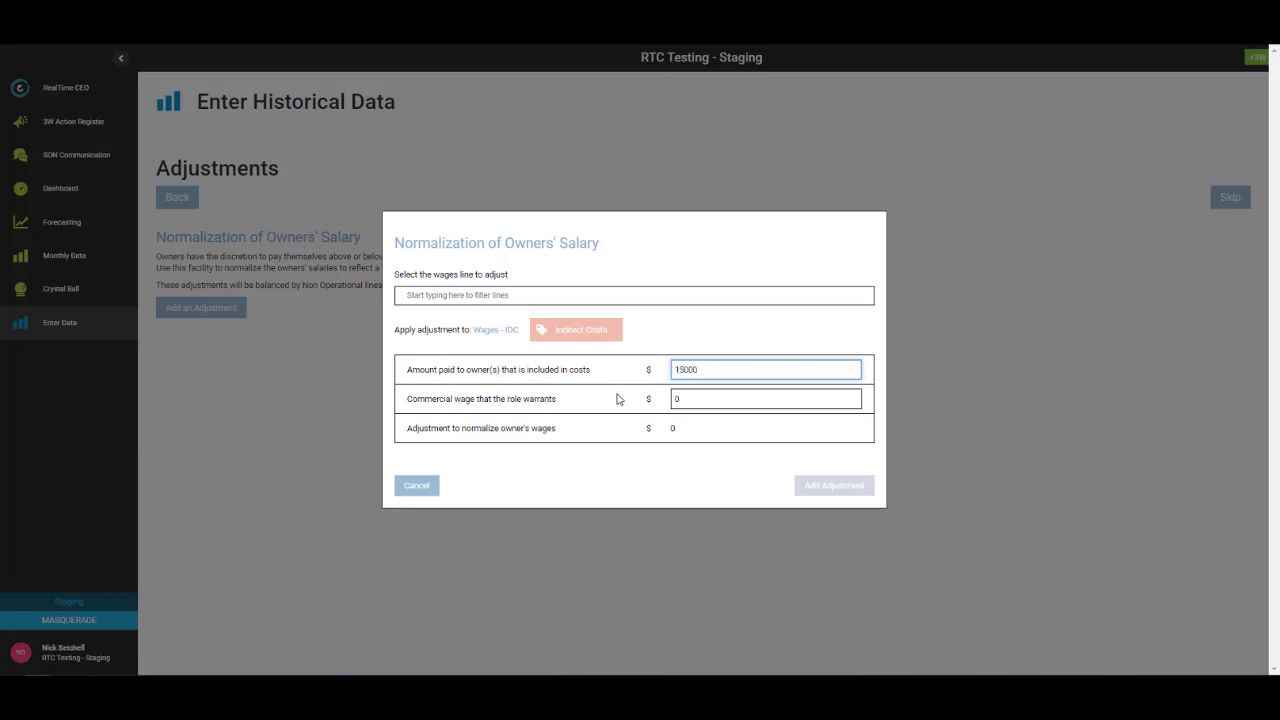
click(671, 399)
text(12000)
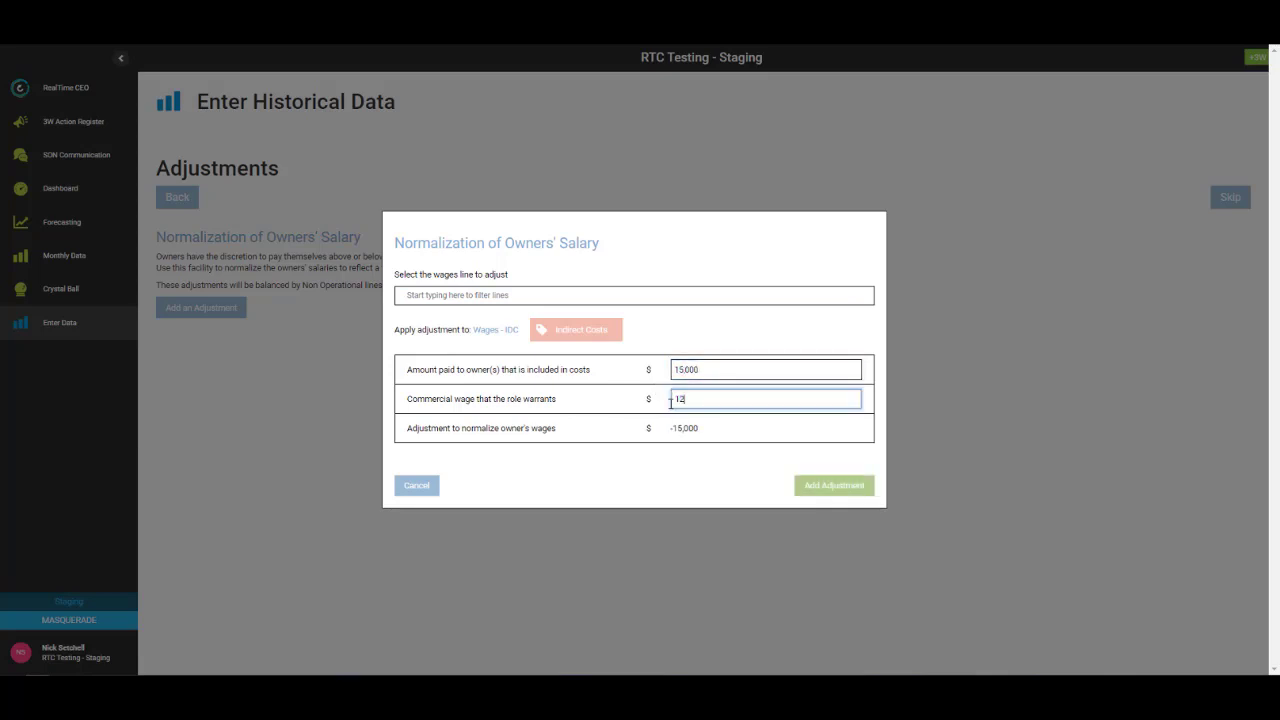
click(726, 479)
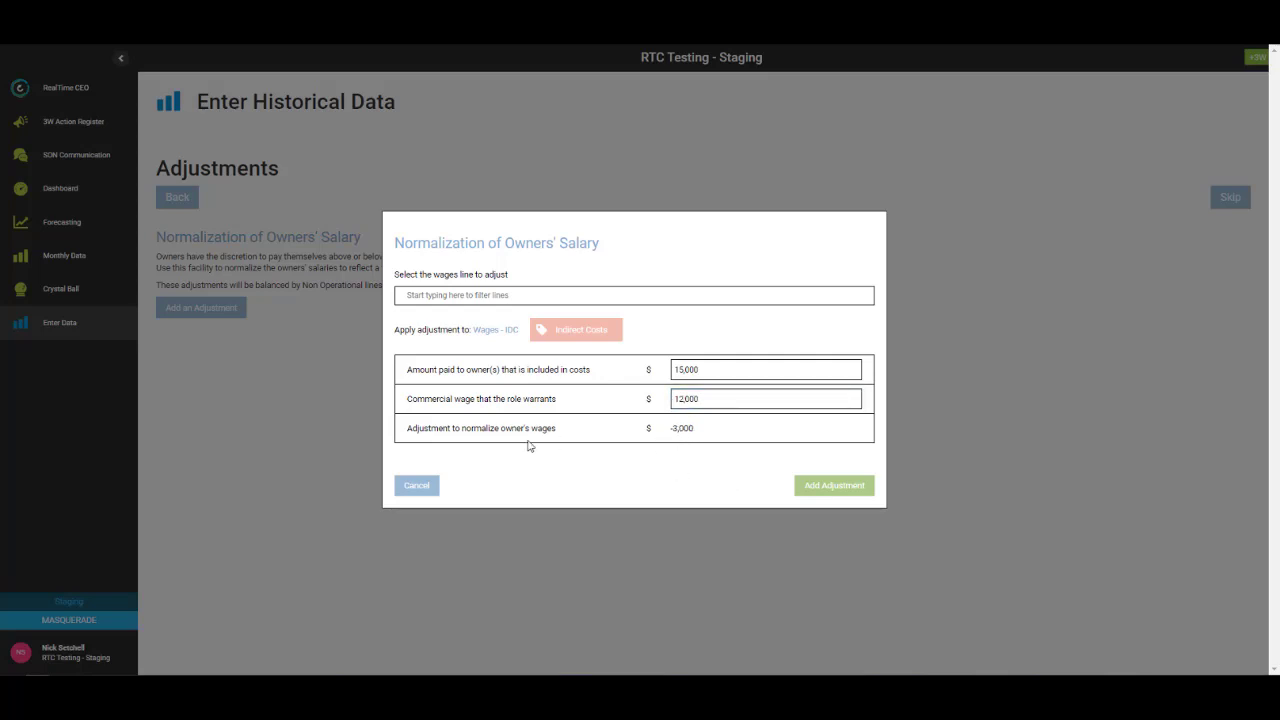
click(850, 485)
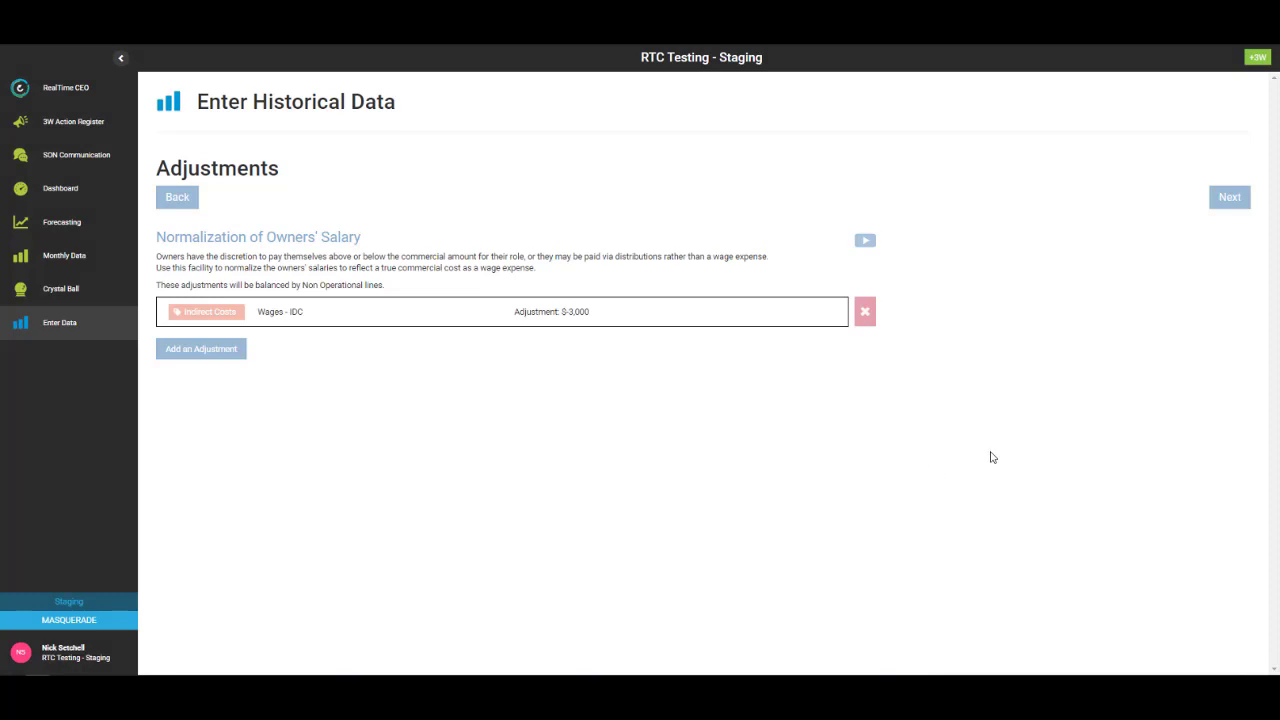
click(1228, 197)
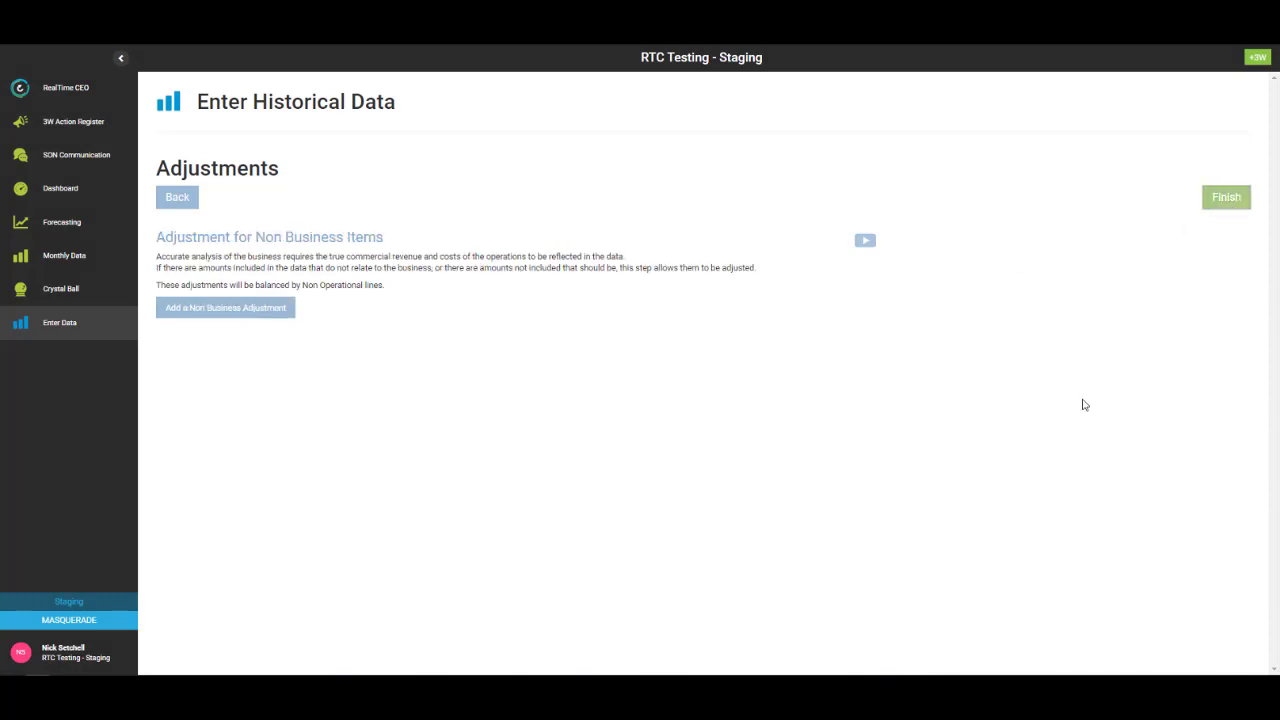
- Add a -1,000 non-business adjustment to Revenue Class 1 and finish the May import
click(210, 310)
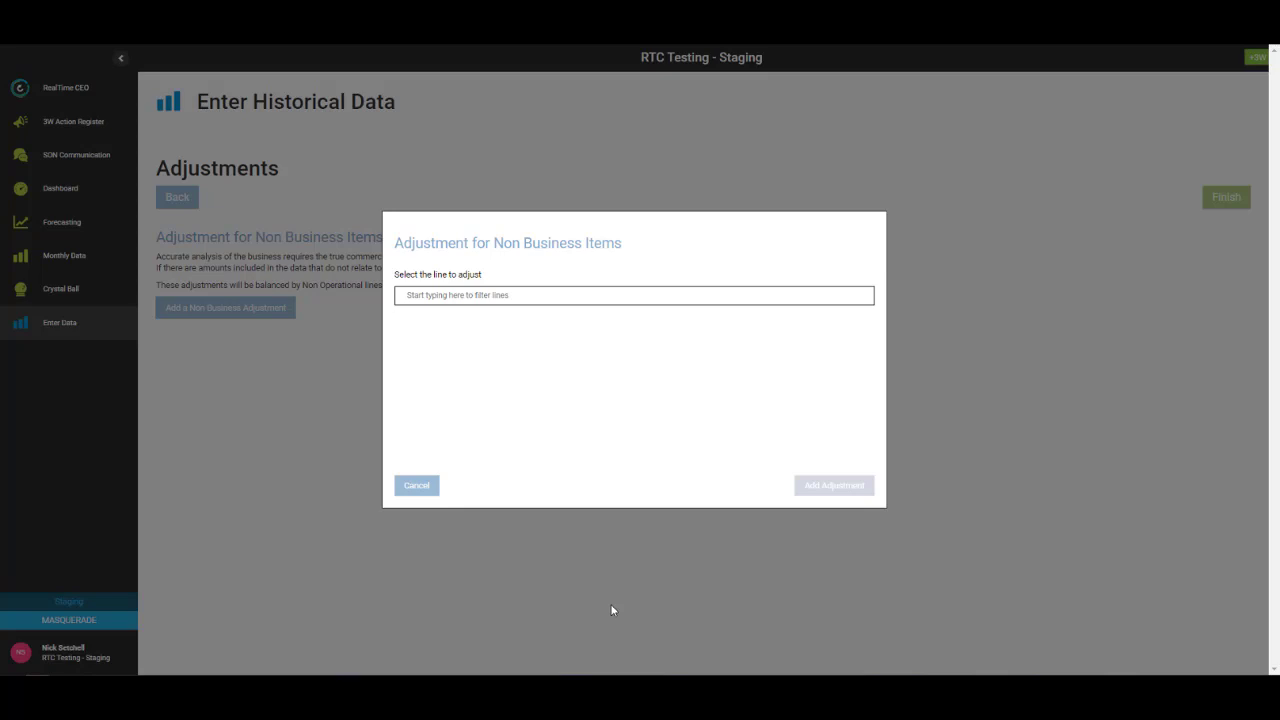
click(447, 296)
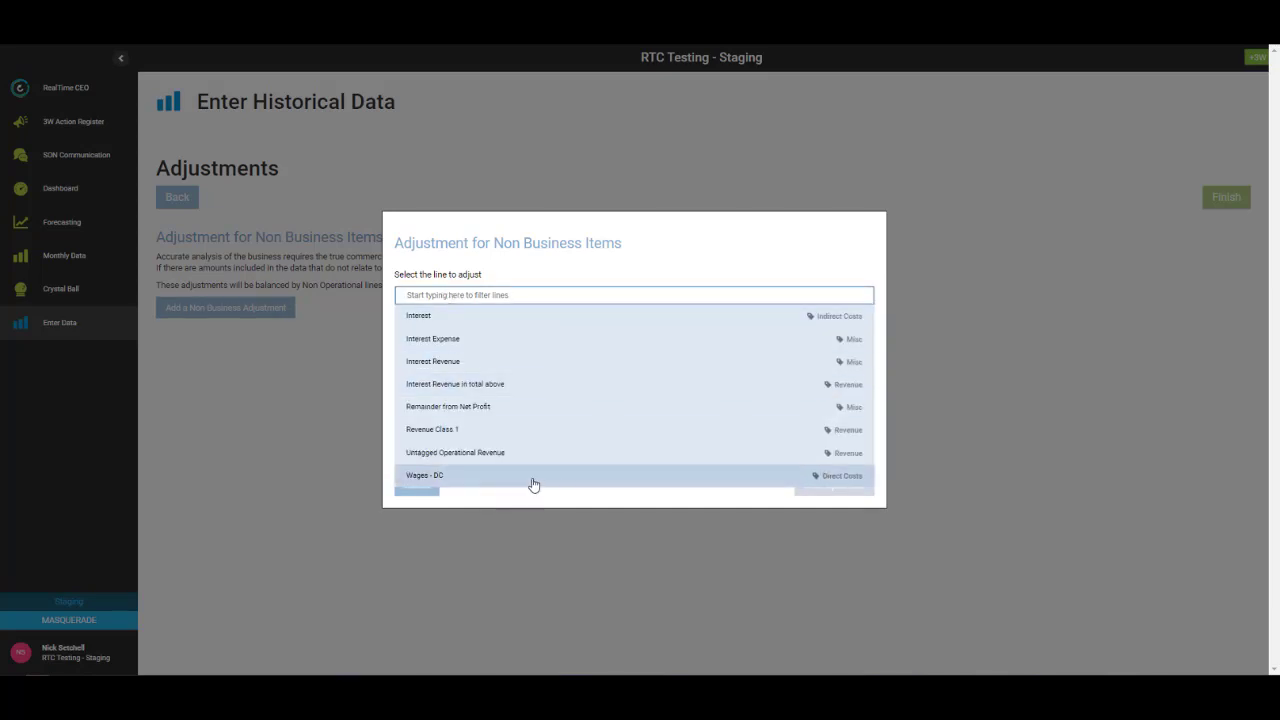
click(447, 436)
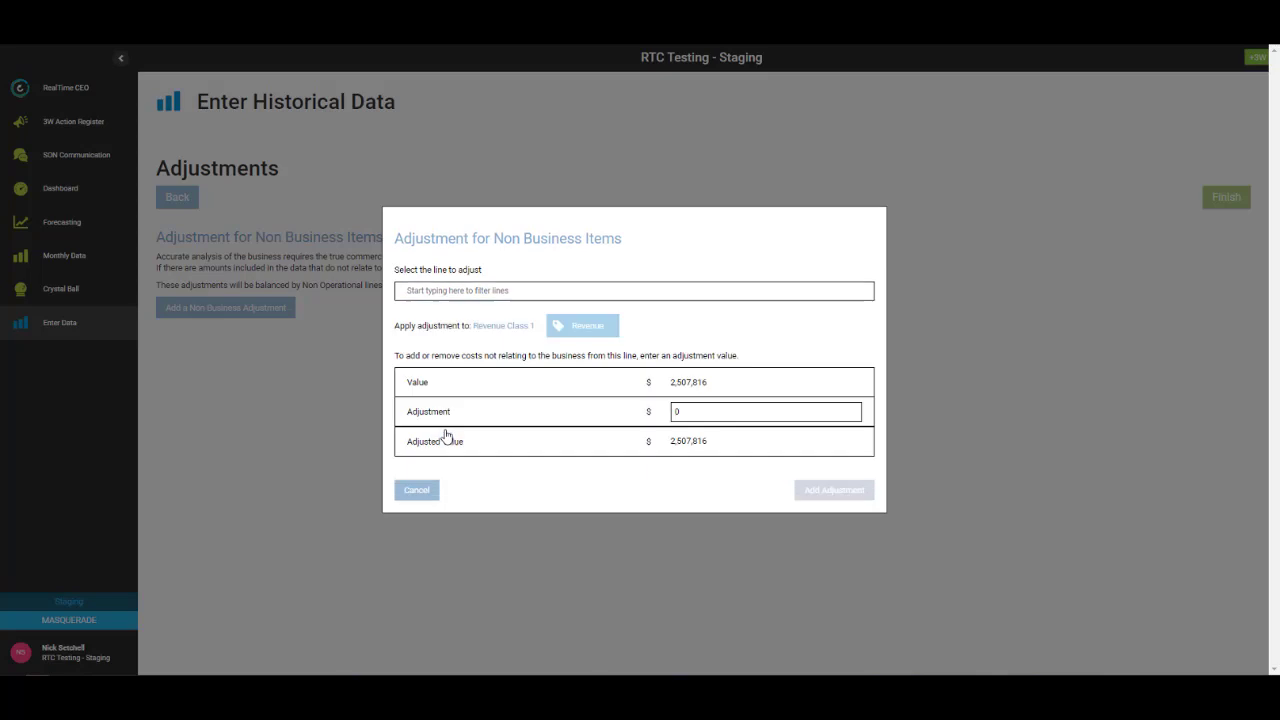
click(667, 413)
double_click(667, 413)
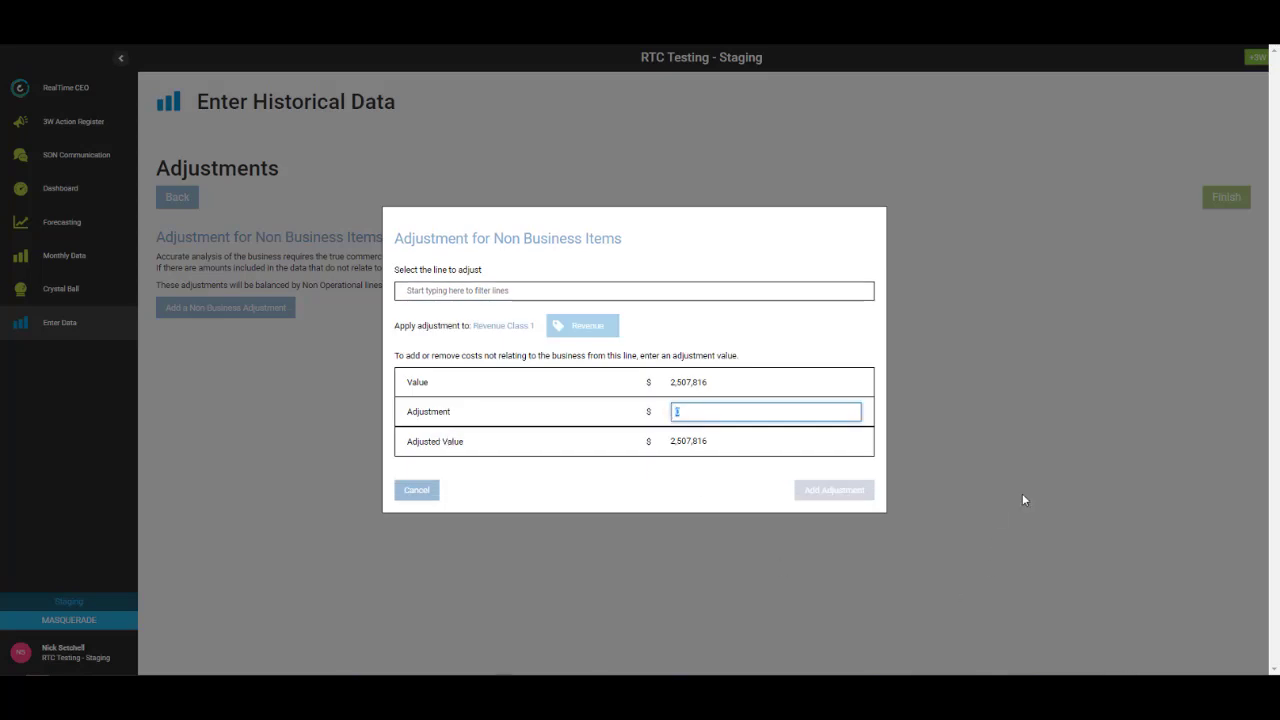
text(-1000)
click(681, 487)
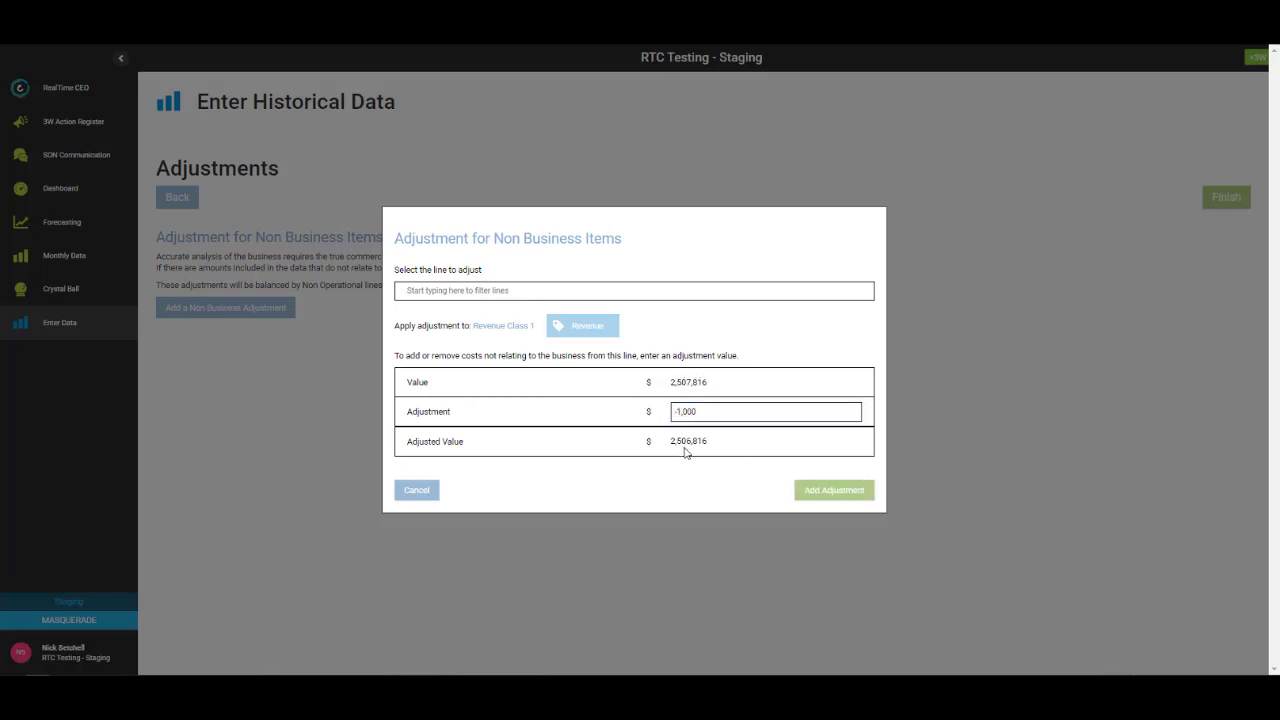
click(833, 491)
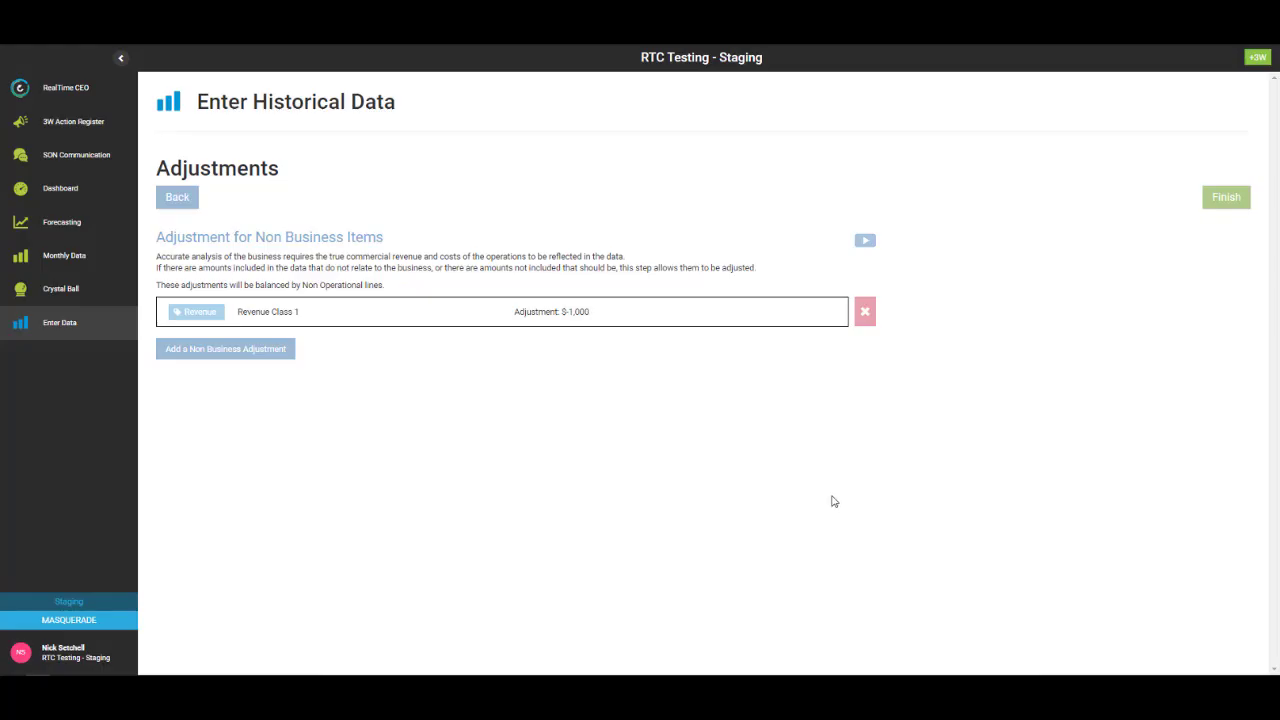
click(1224, 196)
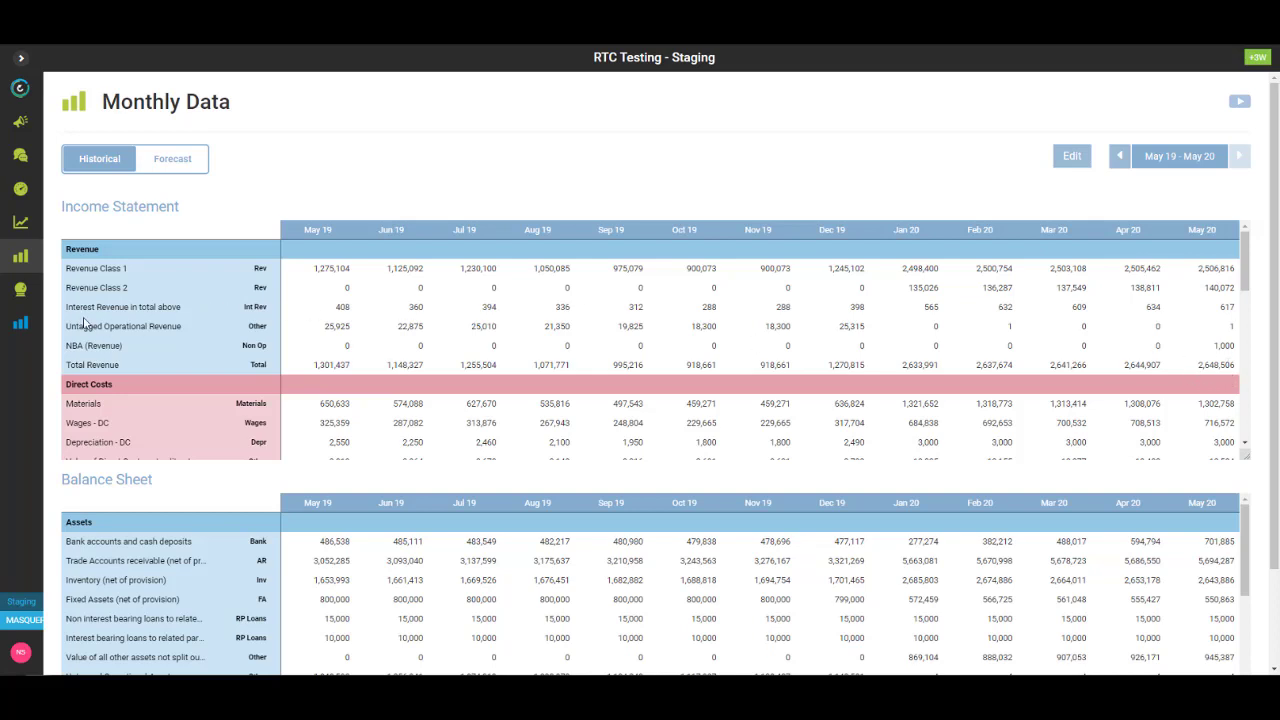
- Review the Monthly Data income statement and balance sheet, noting the Untagged Operational Revenue row
drag(66, 326, 190, 334)
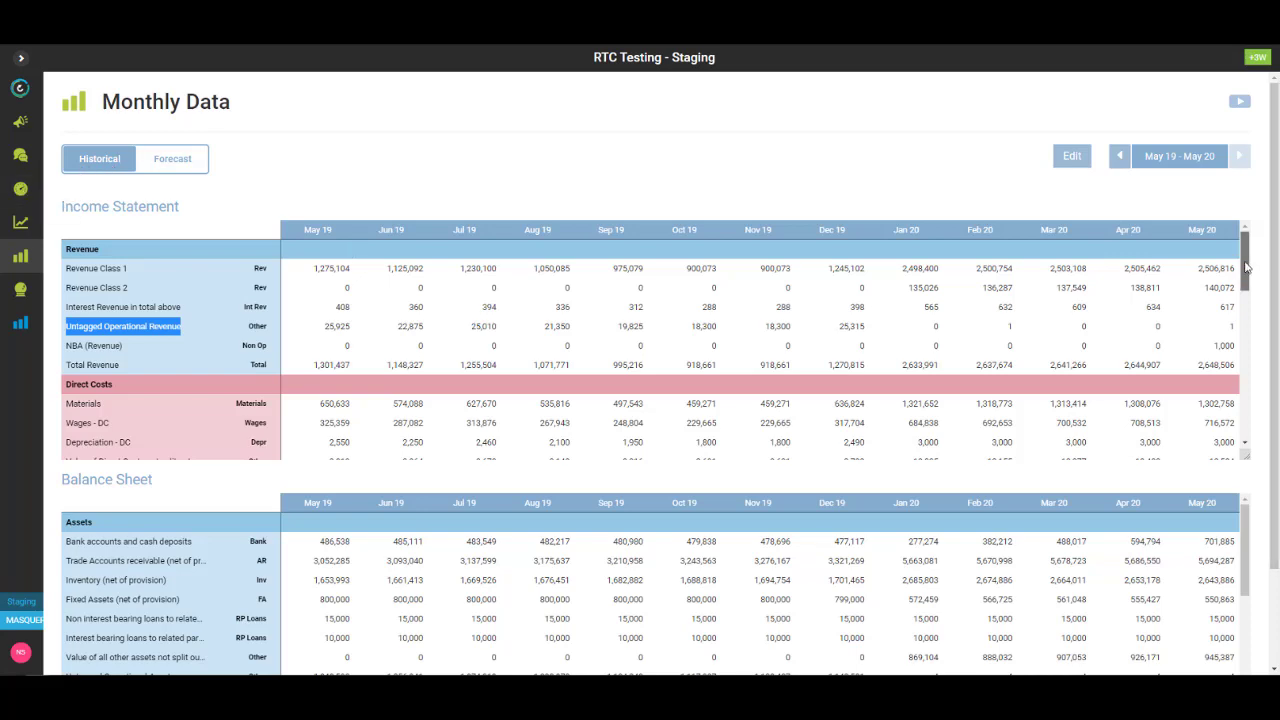
drag(1246, 264, 1244, 235)
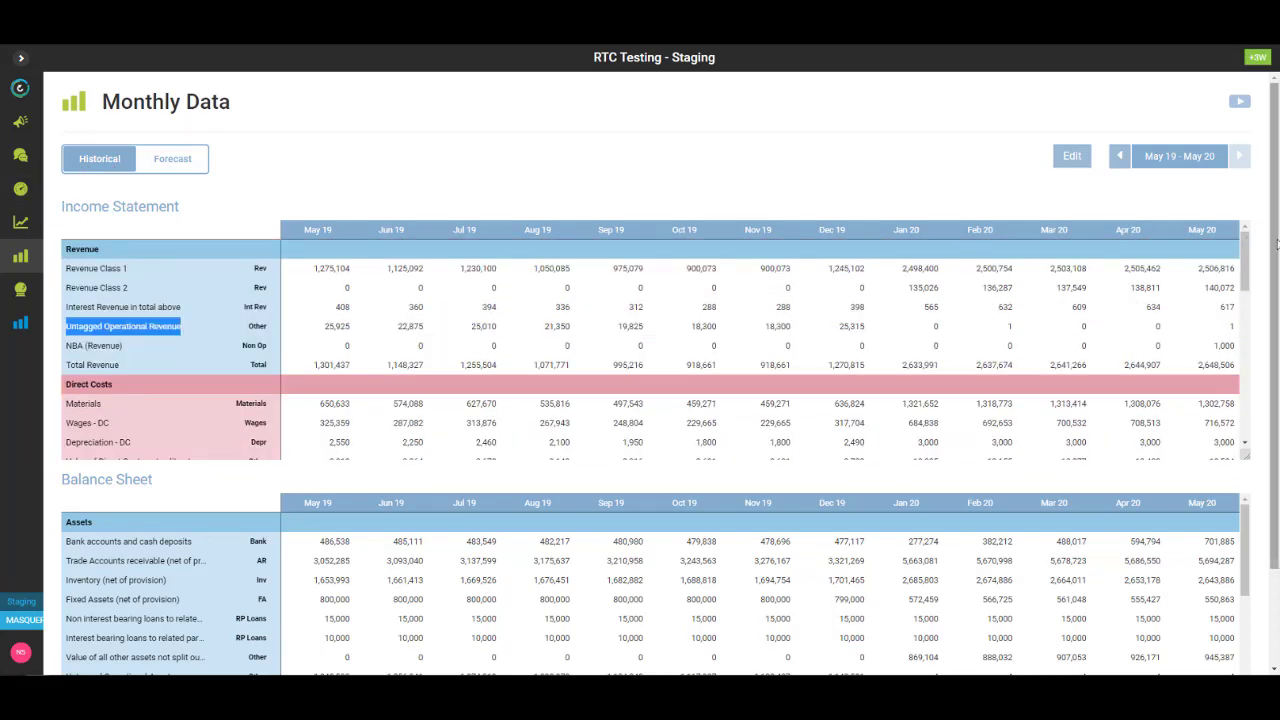
scroll(650, 400, down, 1)
scroll(1257, 300, down, 1)
mouse_move(1246, 420)
mouse_down()
mouse_move(1257, 534)
mouse_move(1248, 400)
mouse_up()
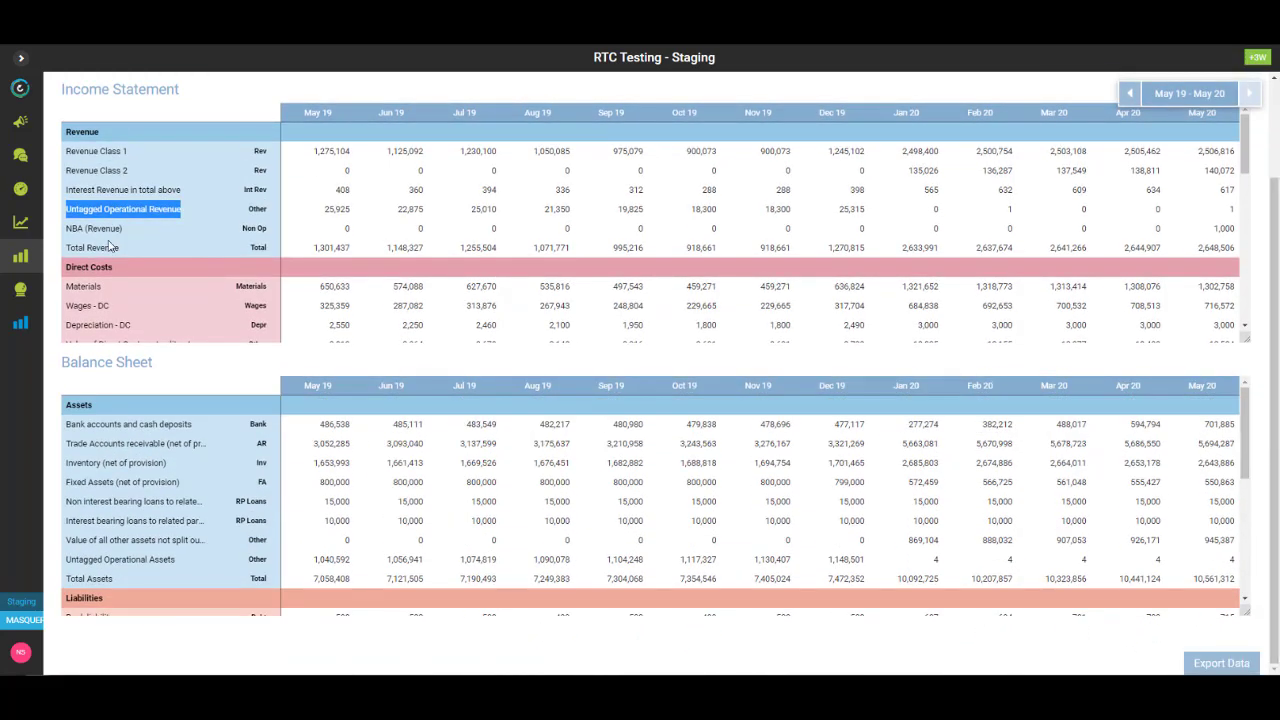
click(20, 188)
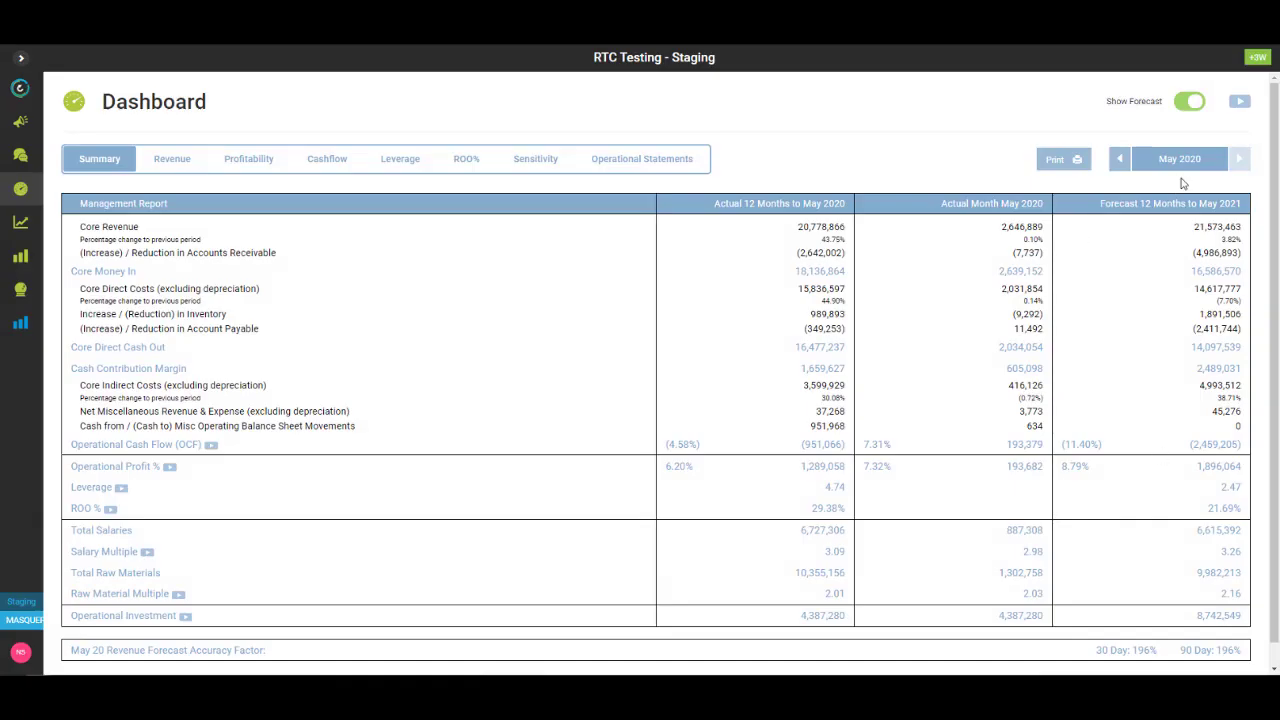
- Go to Enter Historical Data from the Dashboard sidebar
click(18, 326)
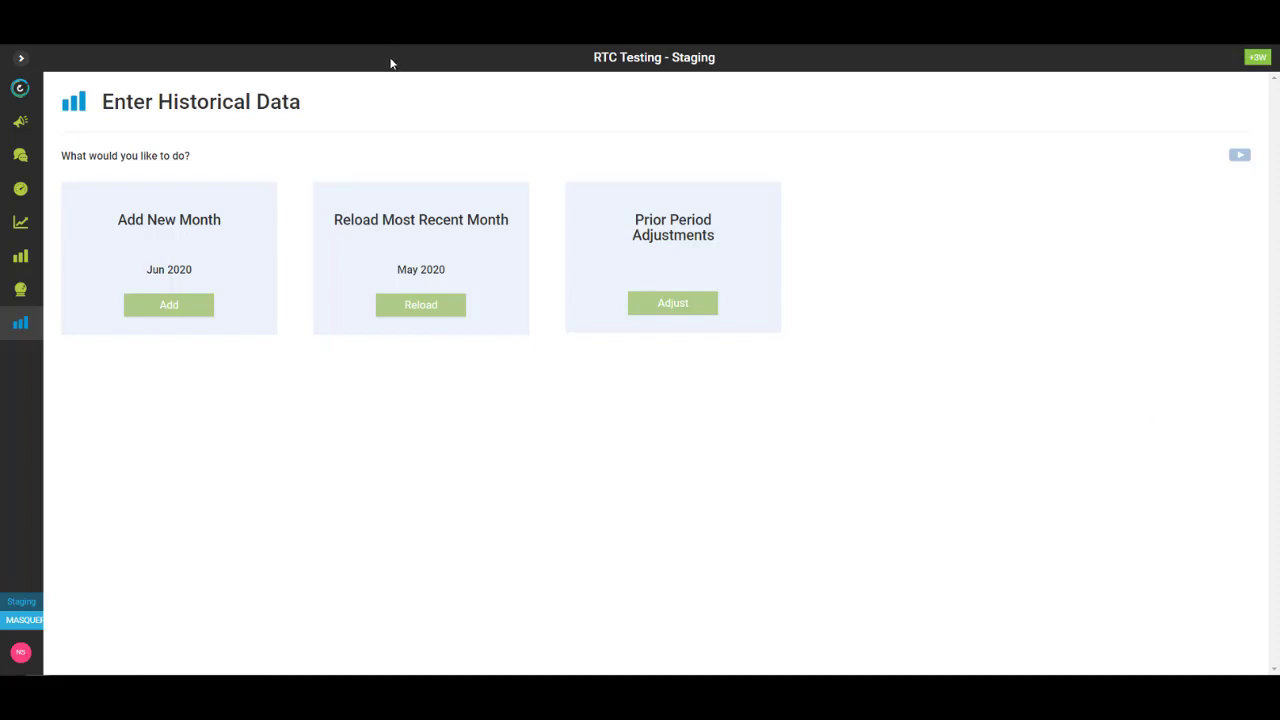
- Reload May 2020 using the 05 - IS - May 20 and 05 - BS - May 20 files
click(420, 305)
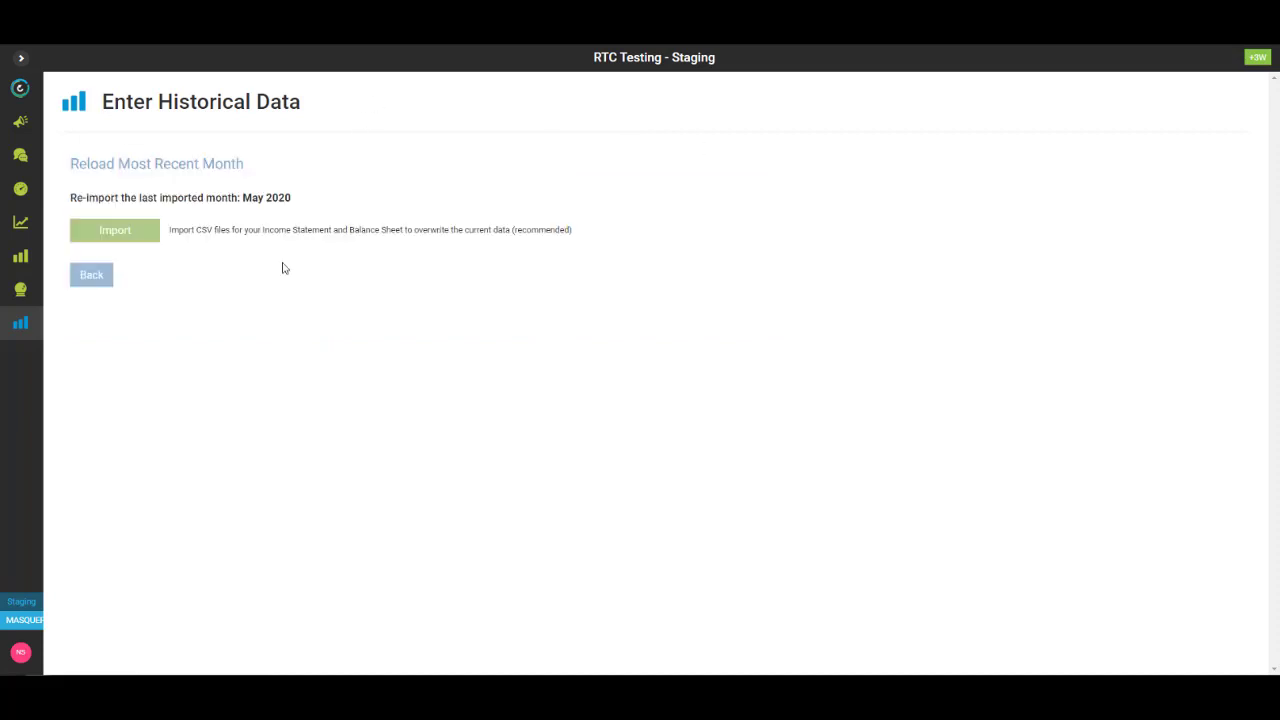
click(119, 235)
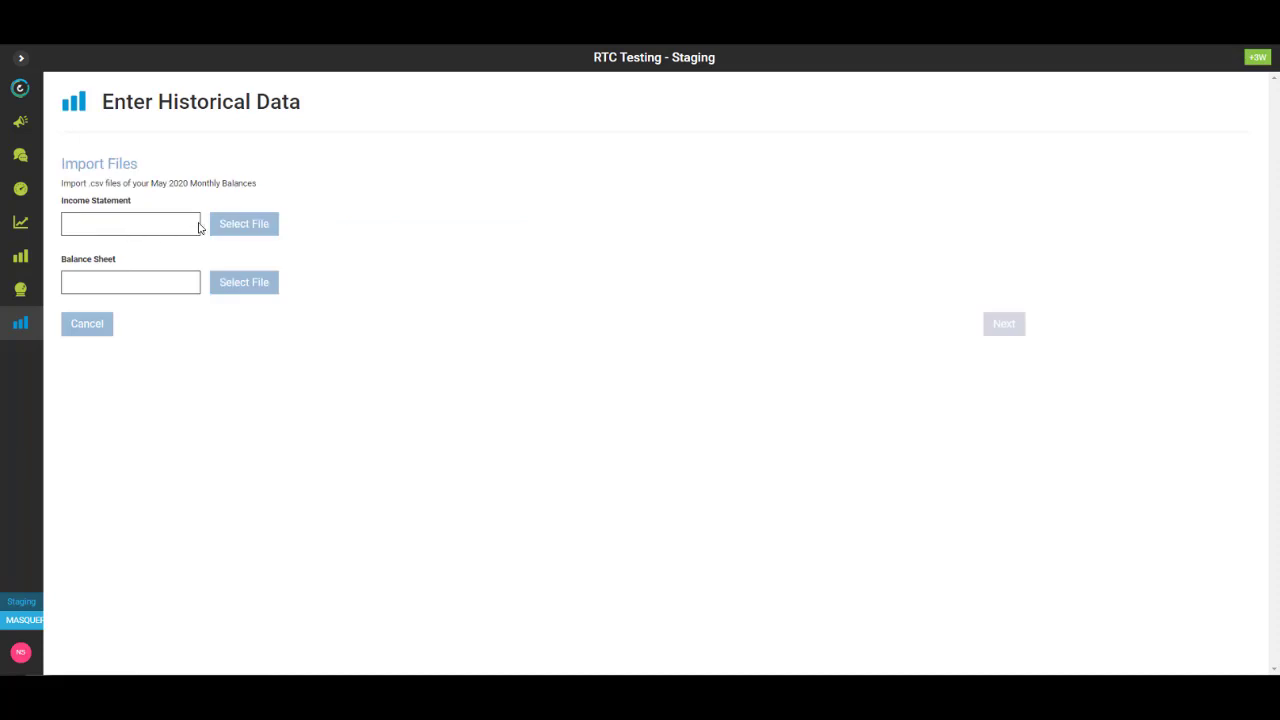
click(222, 225)
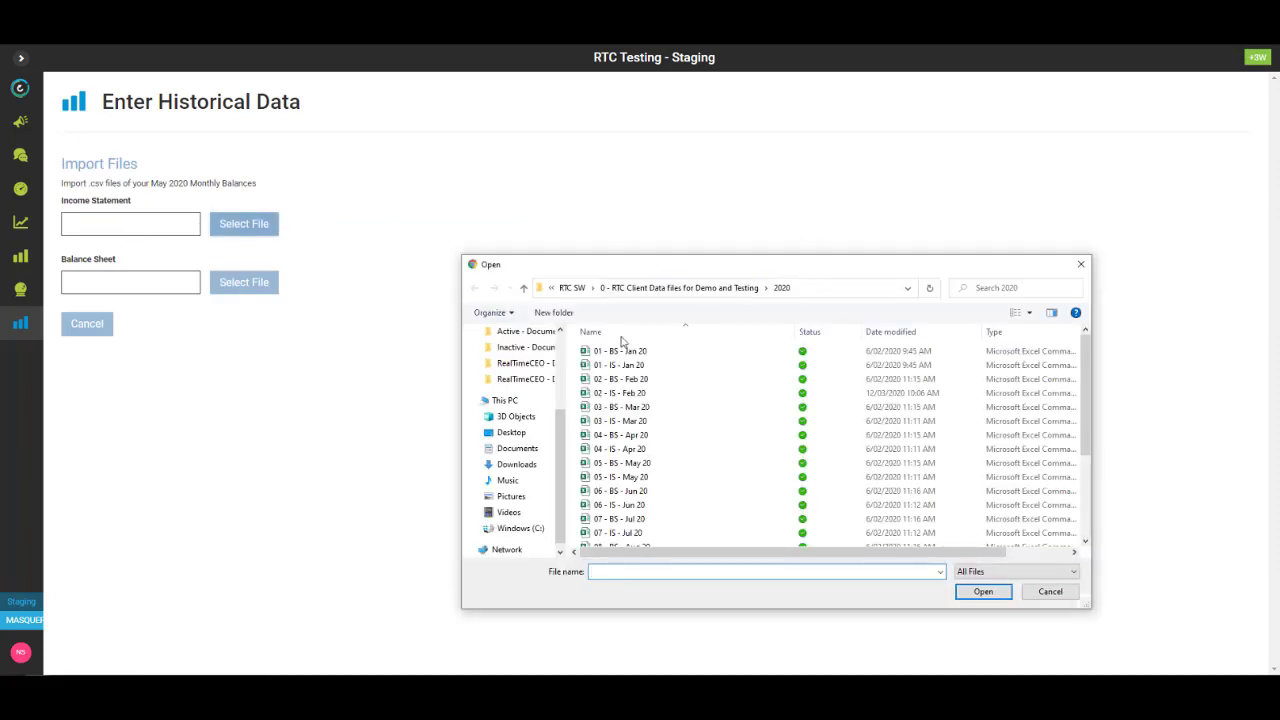
double_click(622, 478)
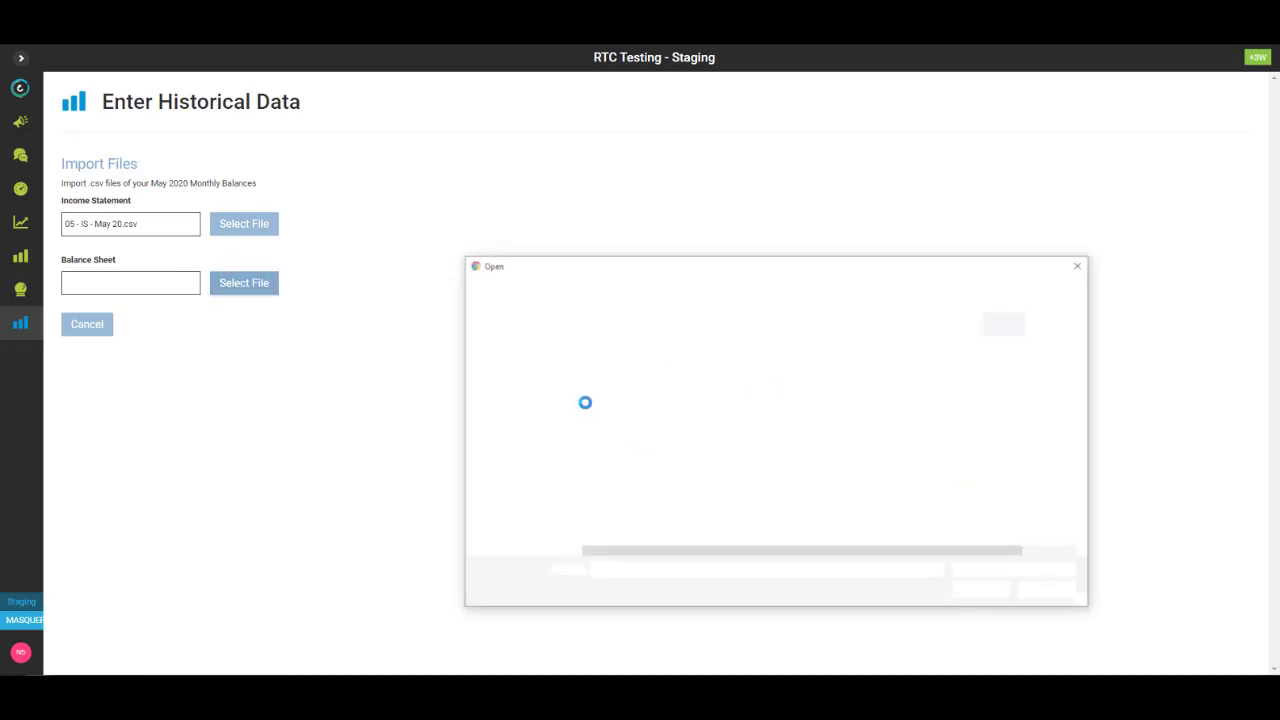
double_click(622, 466)
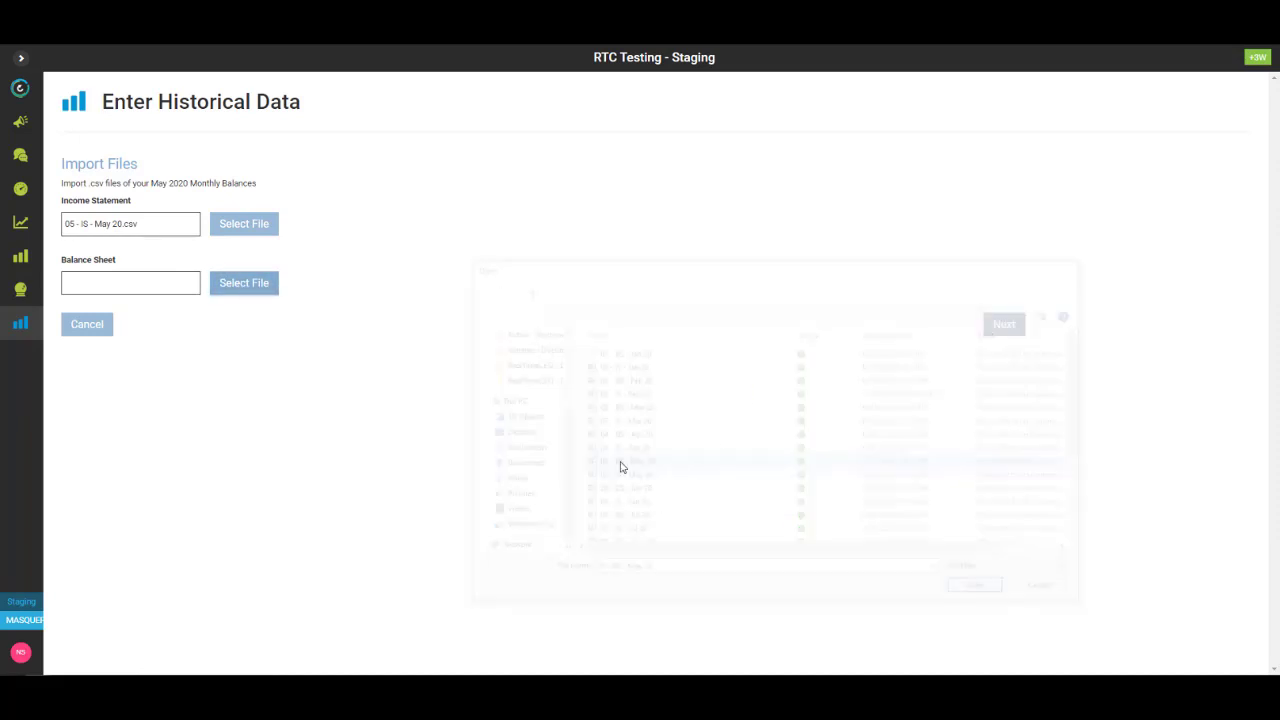
click(1006, 334)
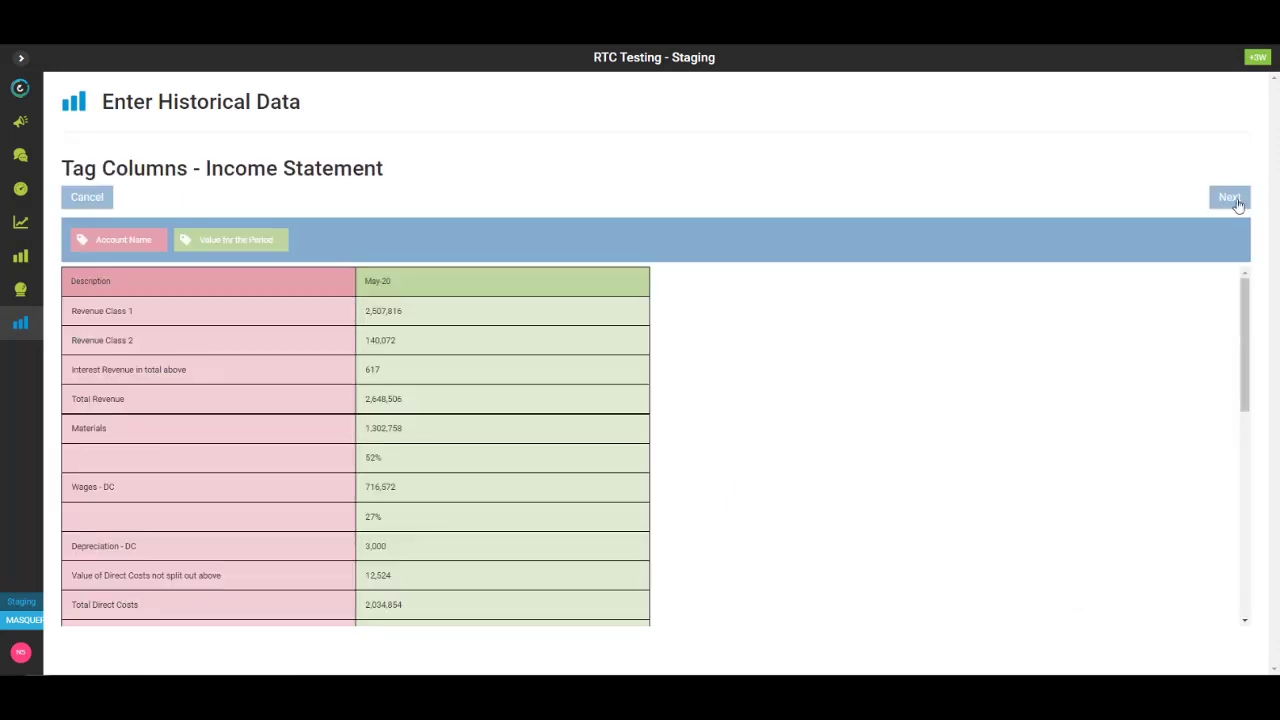
- Accept the existing tags and previews, skip owners' salary, and finish the re-import
click(1230, 198)
click(1231, 199)
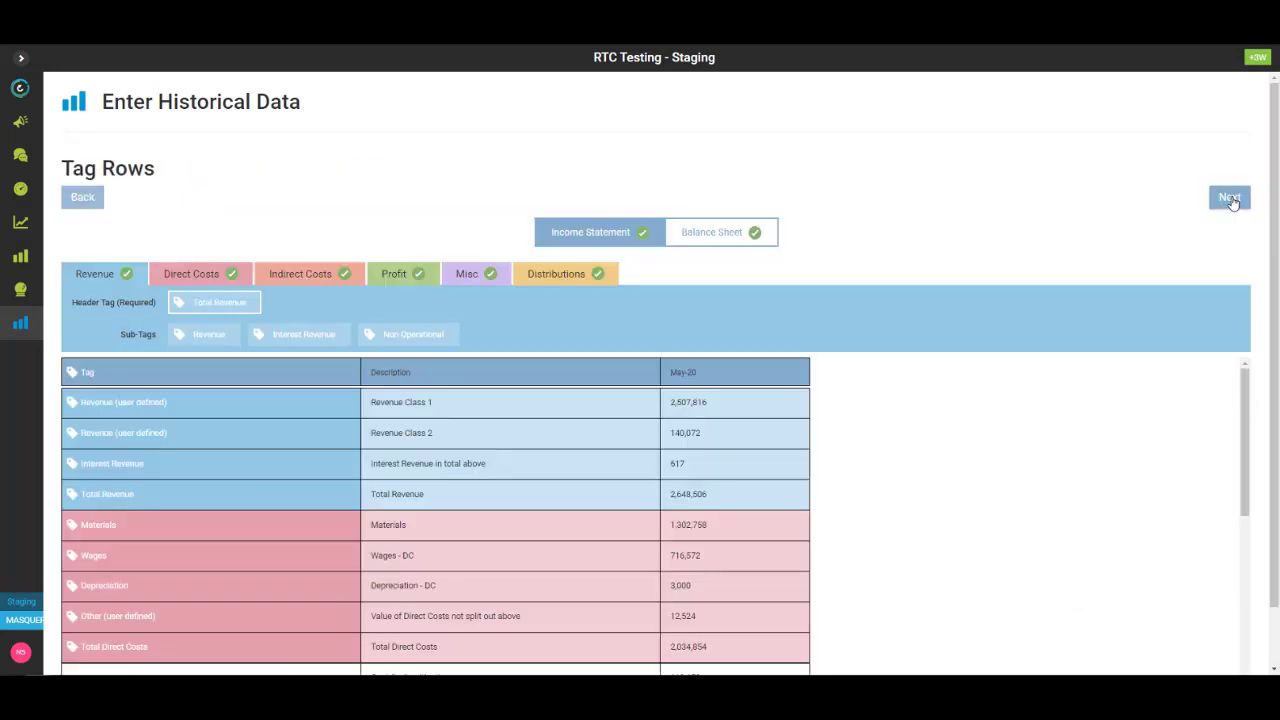
click(1230, 198)
click(1230, 198)
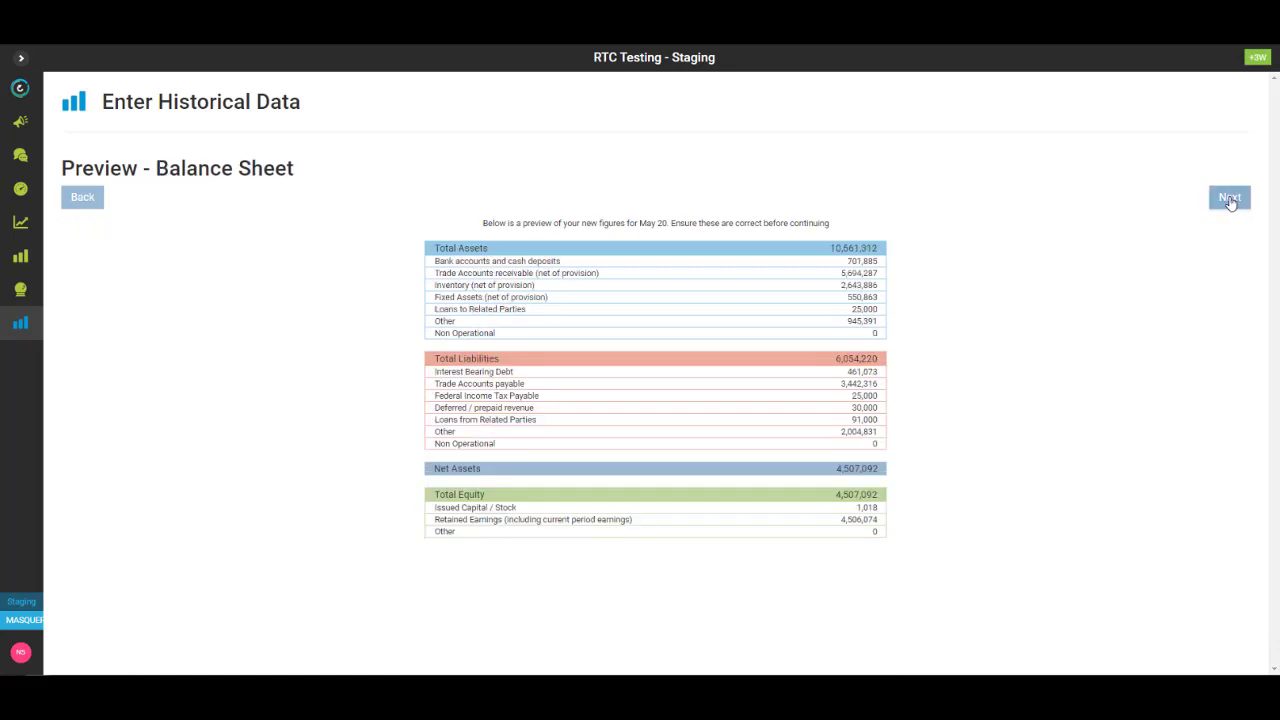
click(1230, 198)
click(1230, 198)
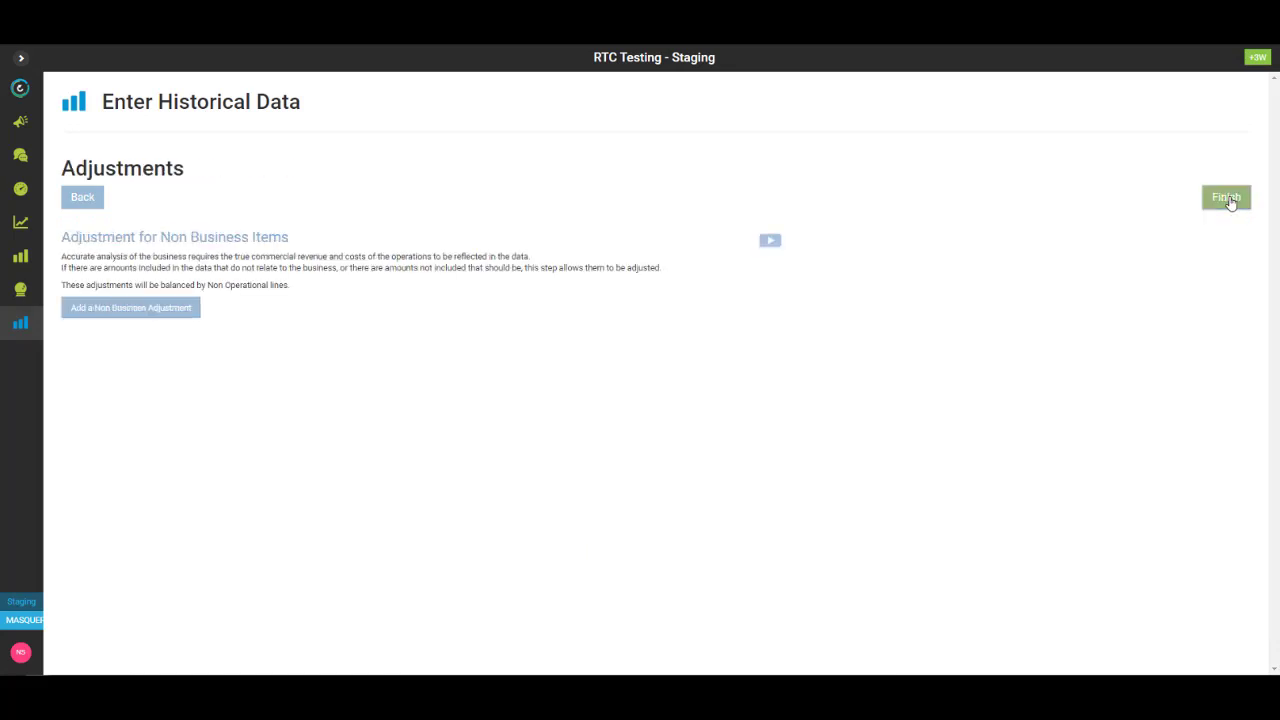
click(1228, 198)
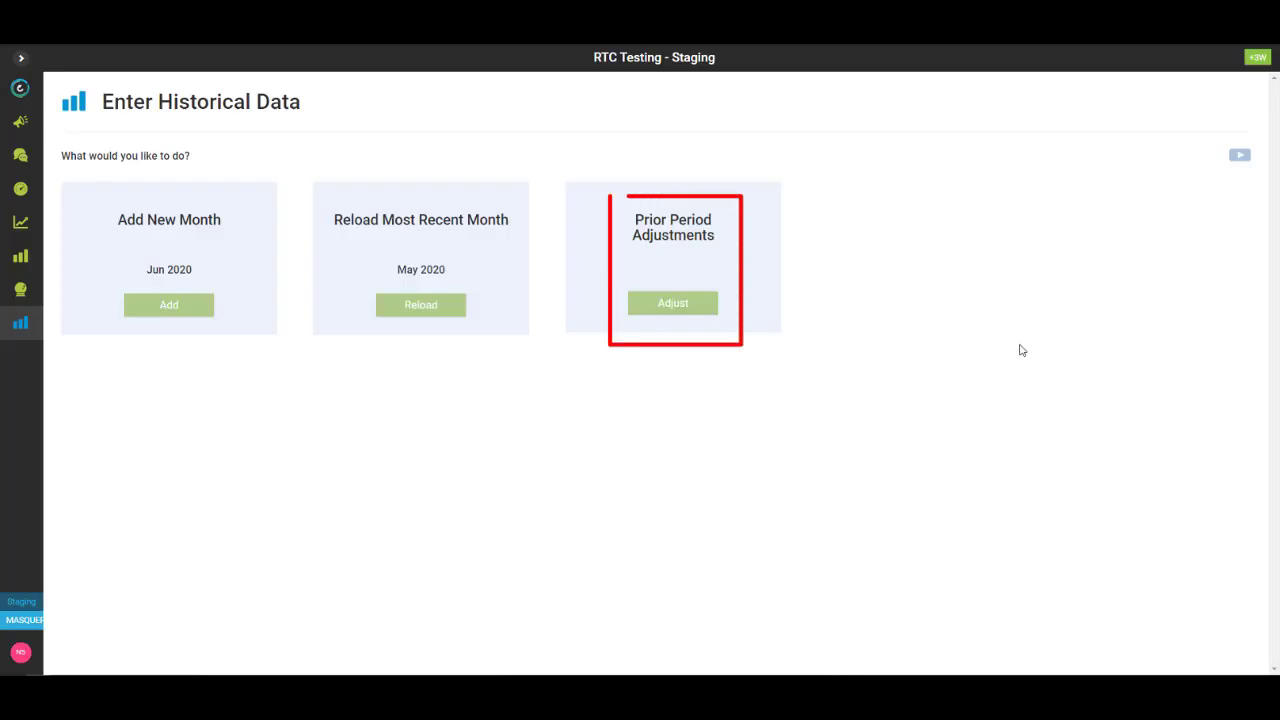
- Start a depreciation-type prior period adjustment and set its month to Dec 2019
click(681, 303)
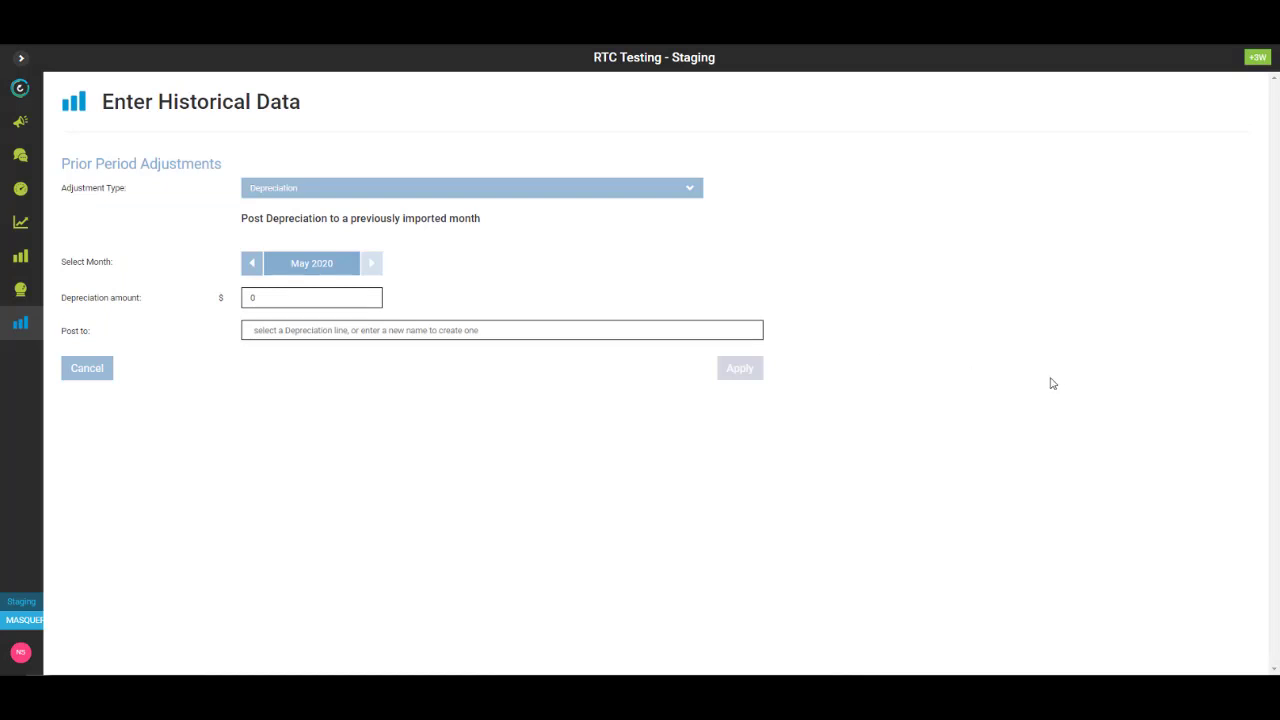
click(318, 190)
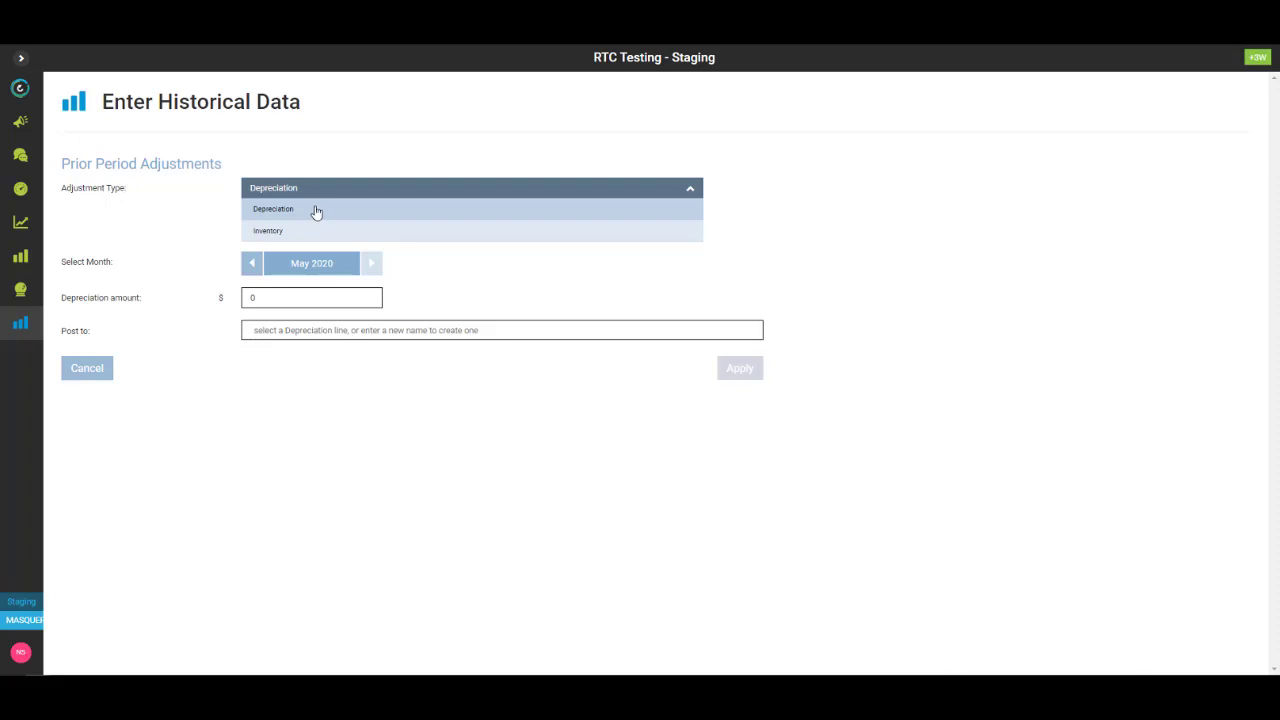
click(283, 210)
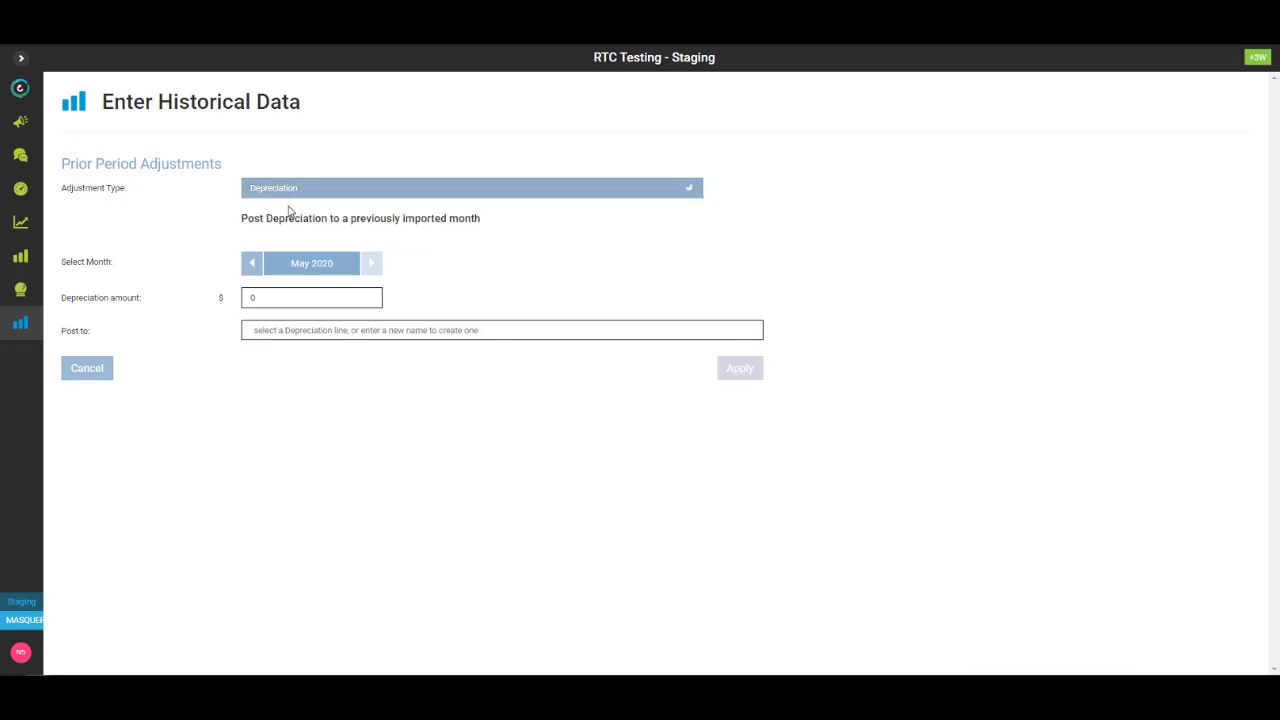
click(255, 265)
click(255, 265)
click(255, 265)
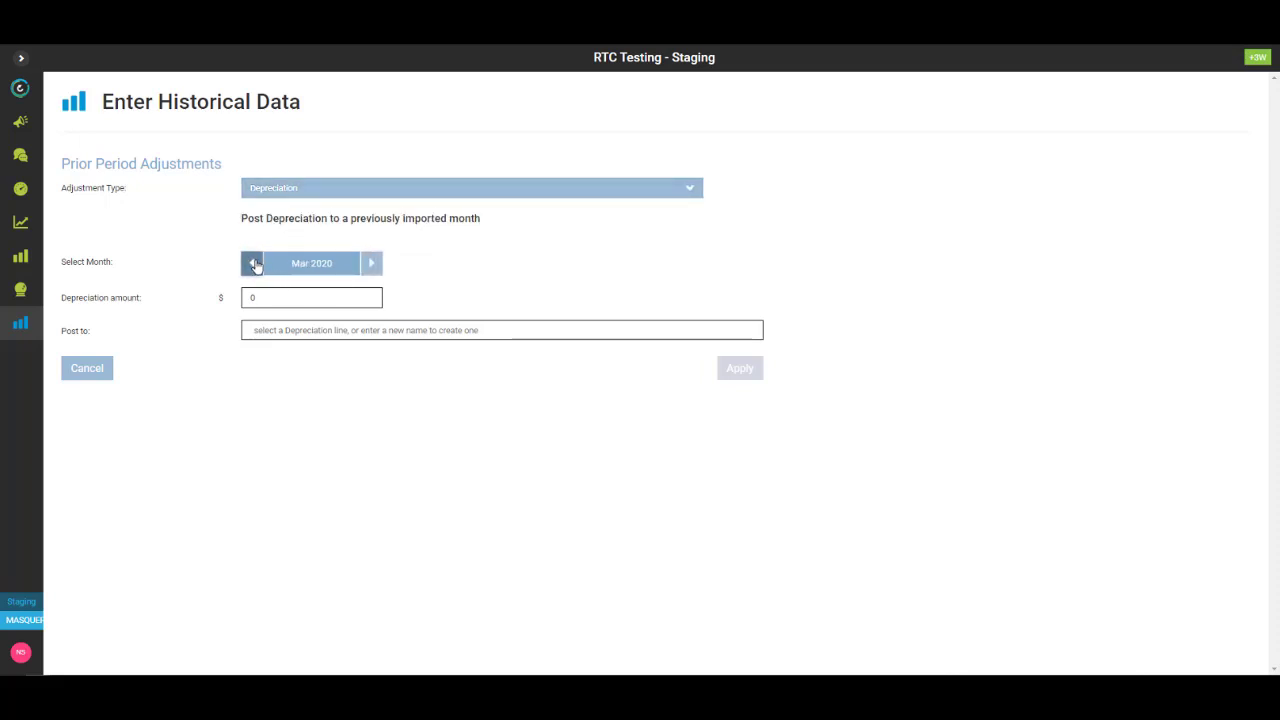
click(255, 265)
click(255, 265)
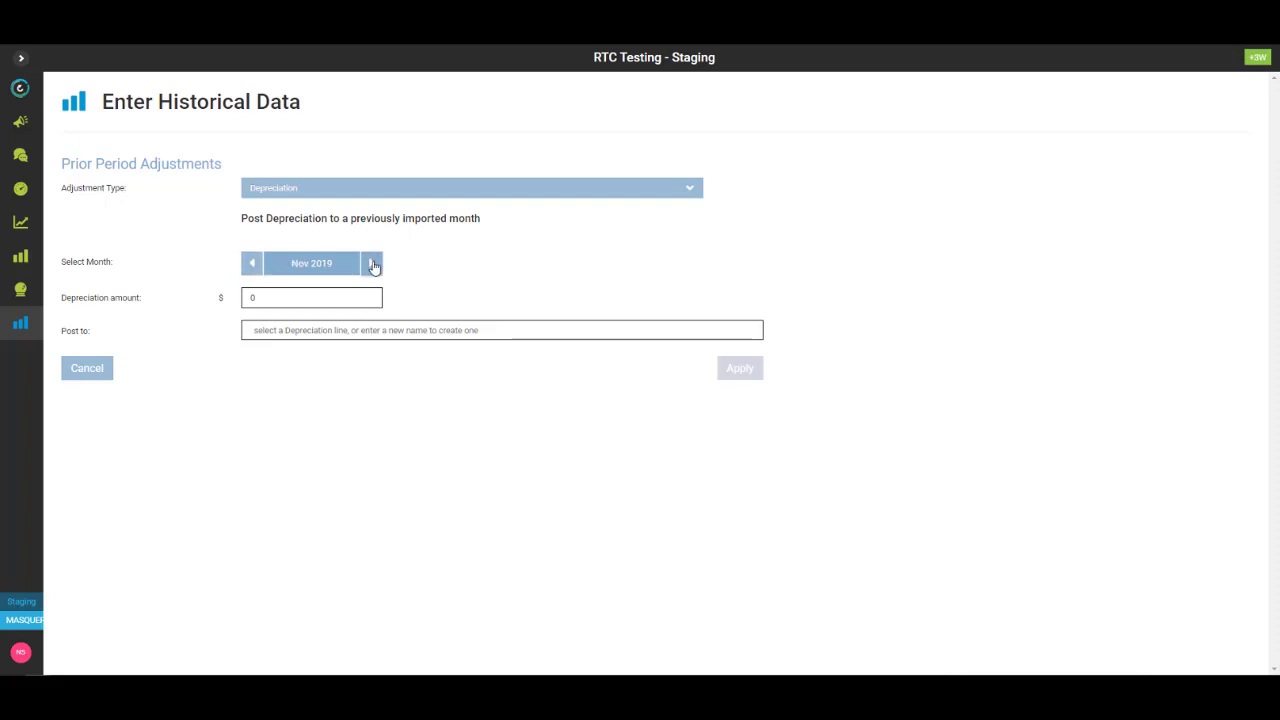
- Enter 15,000 as the depreciation amount, post it to Depreciation - IDC, and apply
click(267, 296)
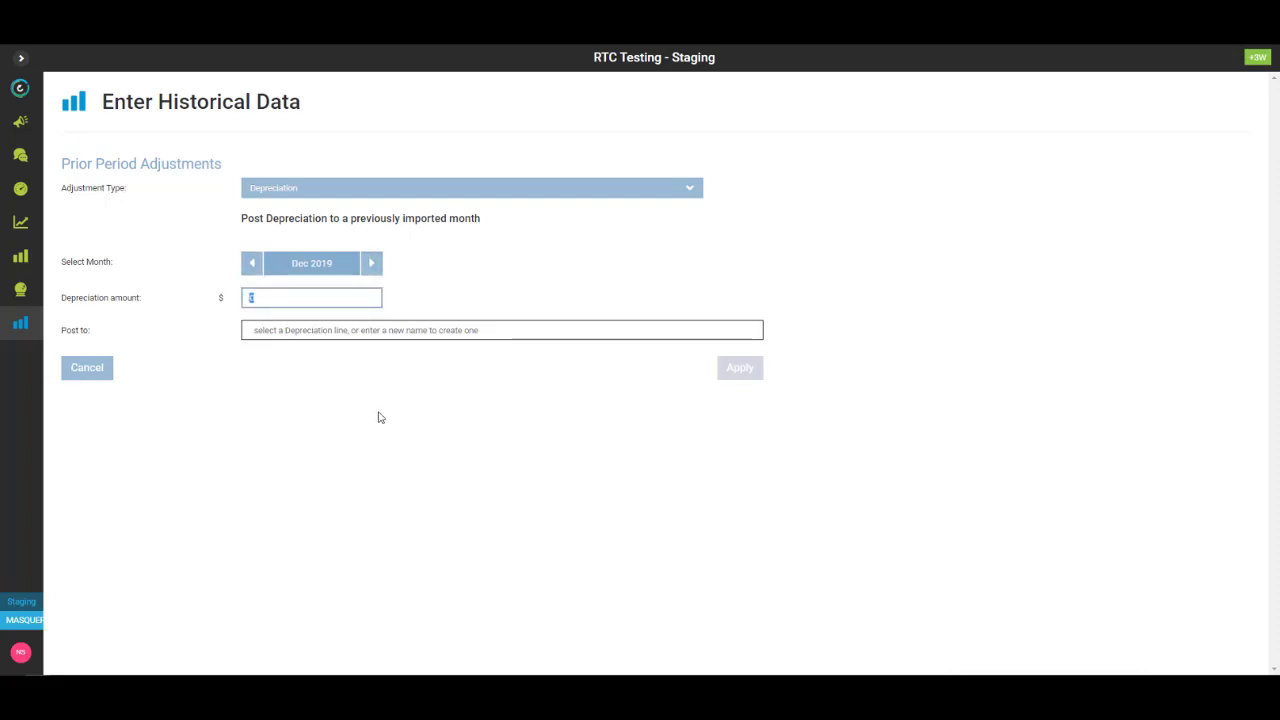
text(15000)
click(335, 330)
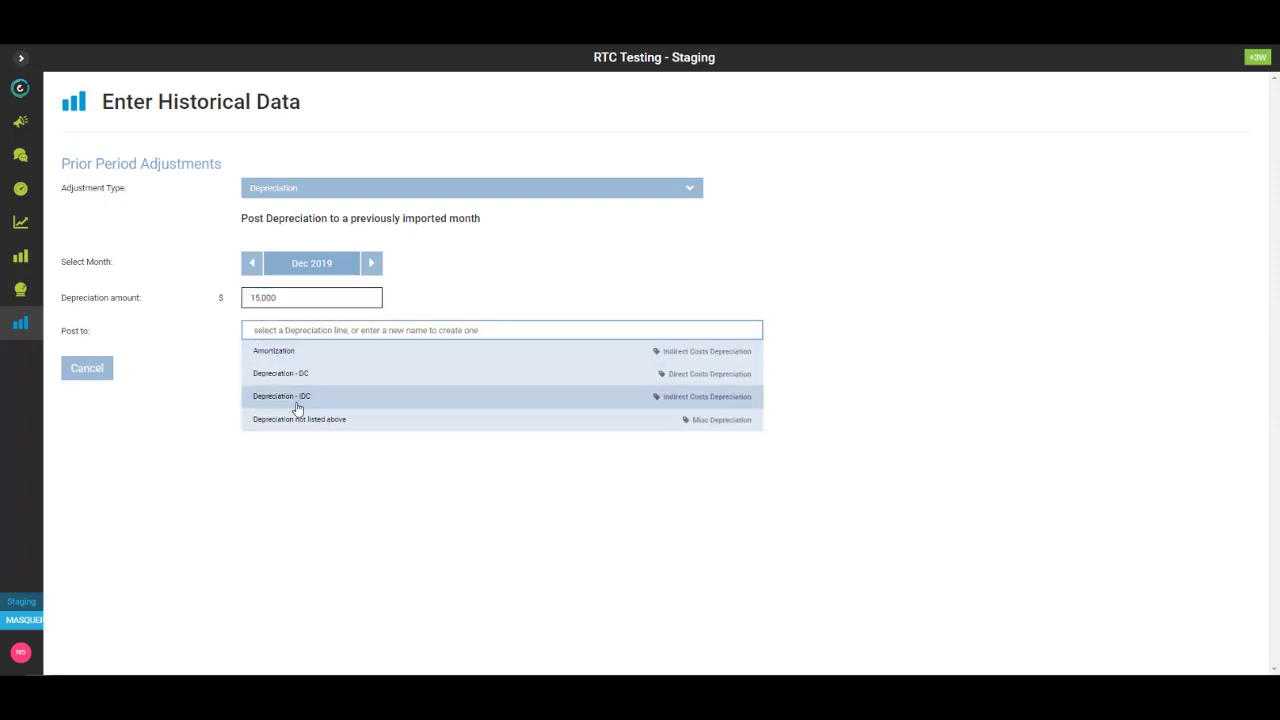
click(302, 397)
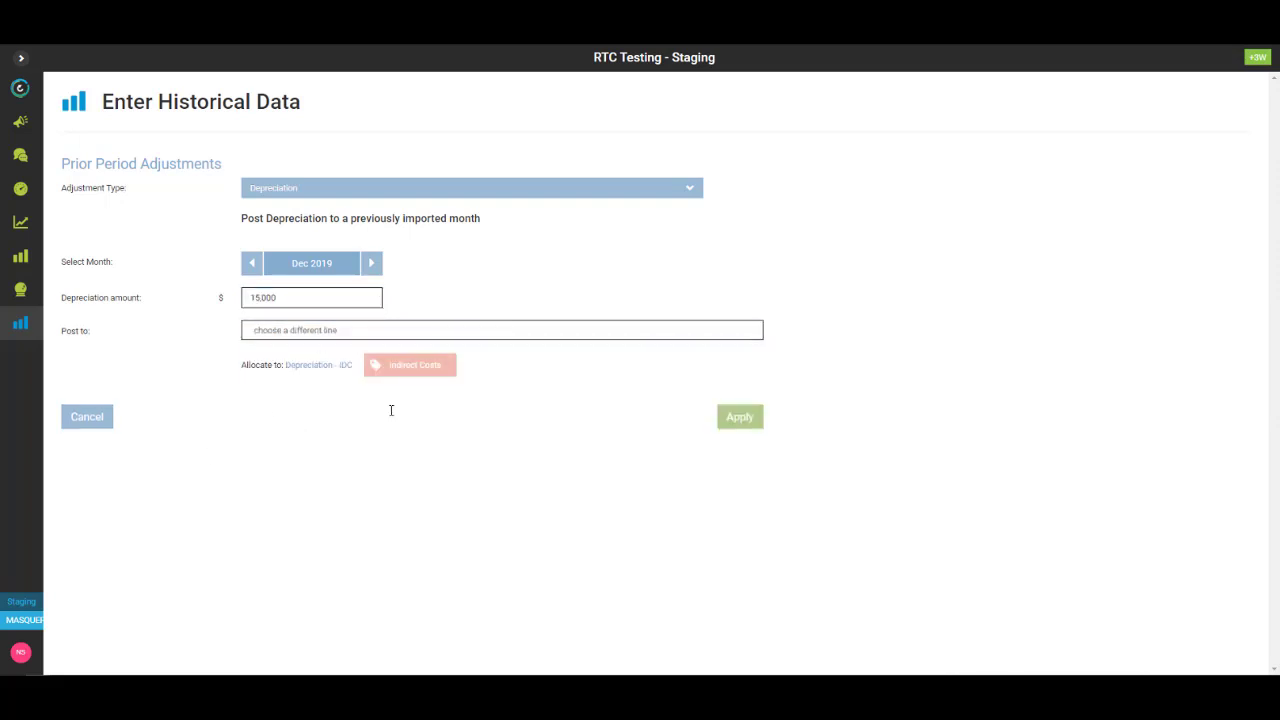
click(744, 419)
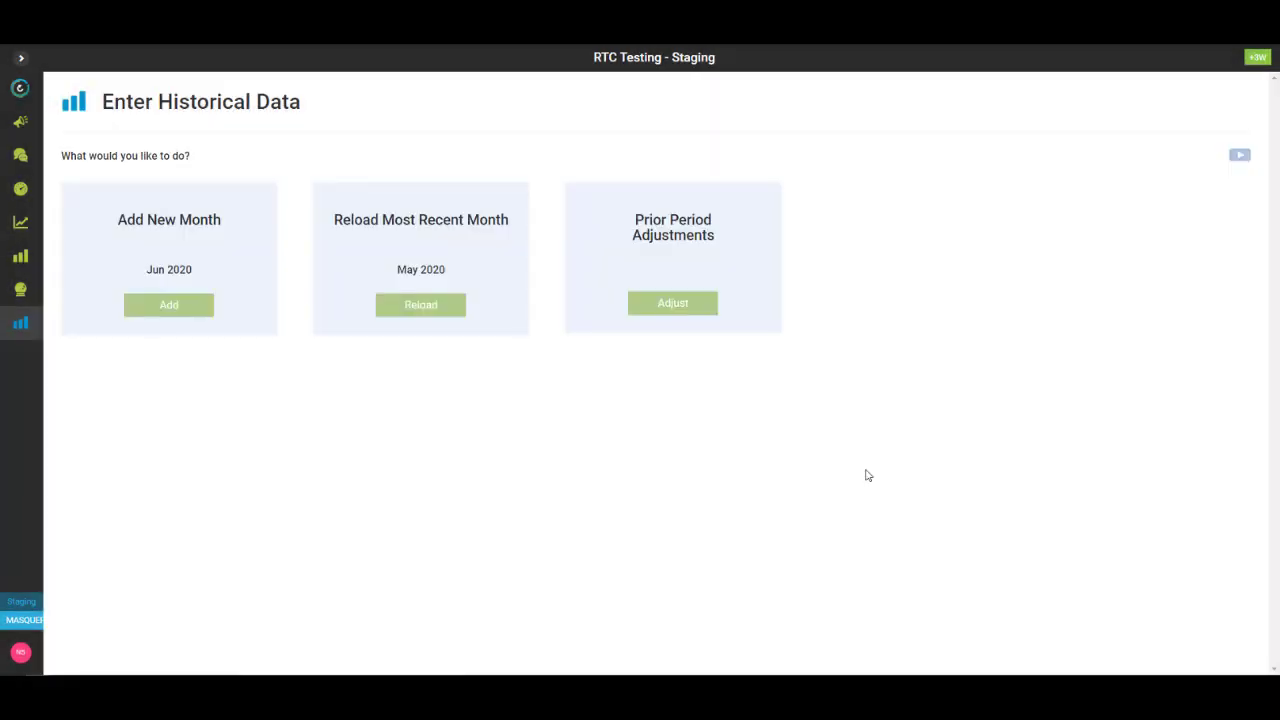
- Apply an Inventory adjustment for Dec 2019 with 5,000 posted to the Materials line
click(680, 308)
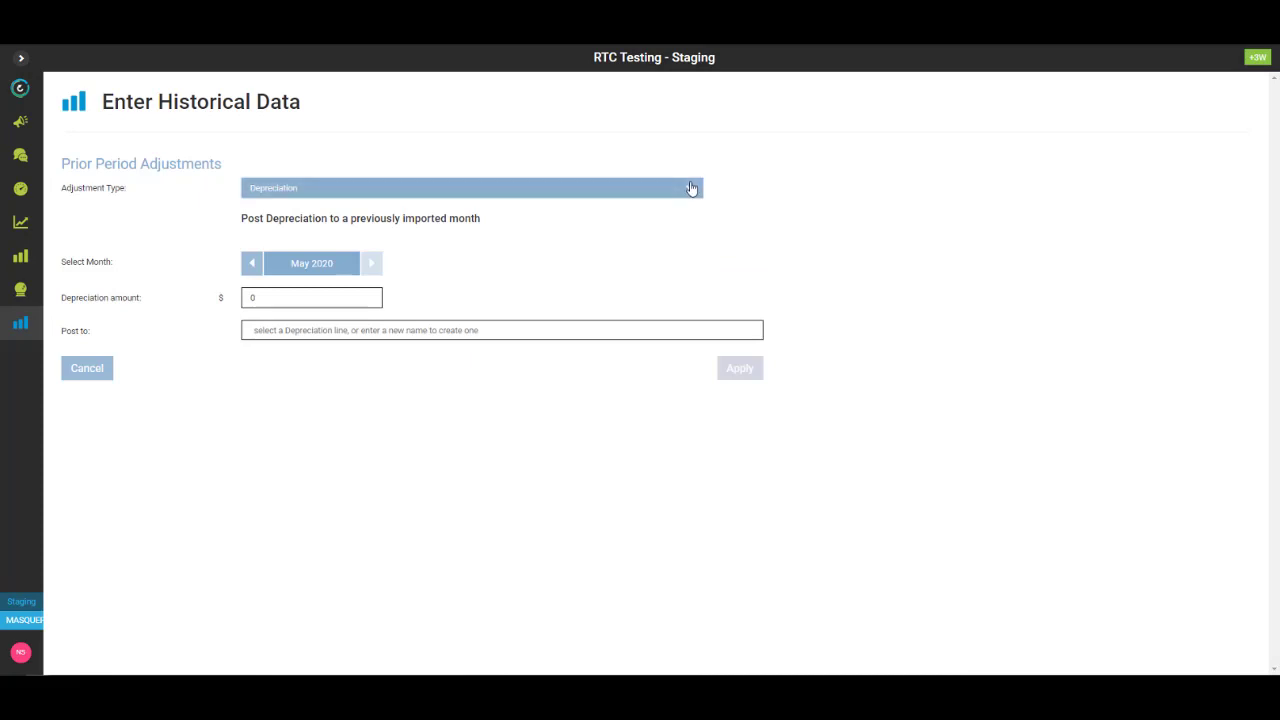
click(690, 188)
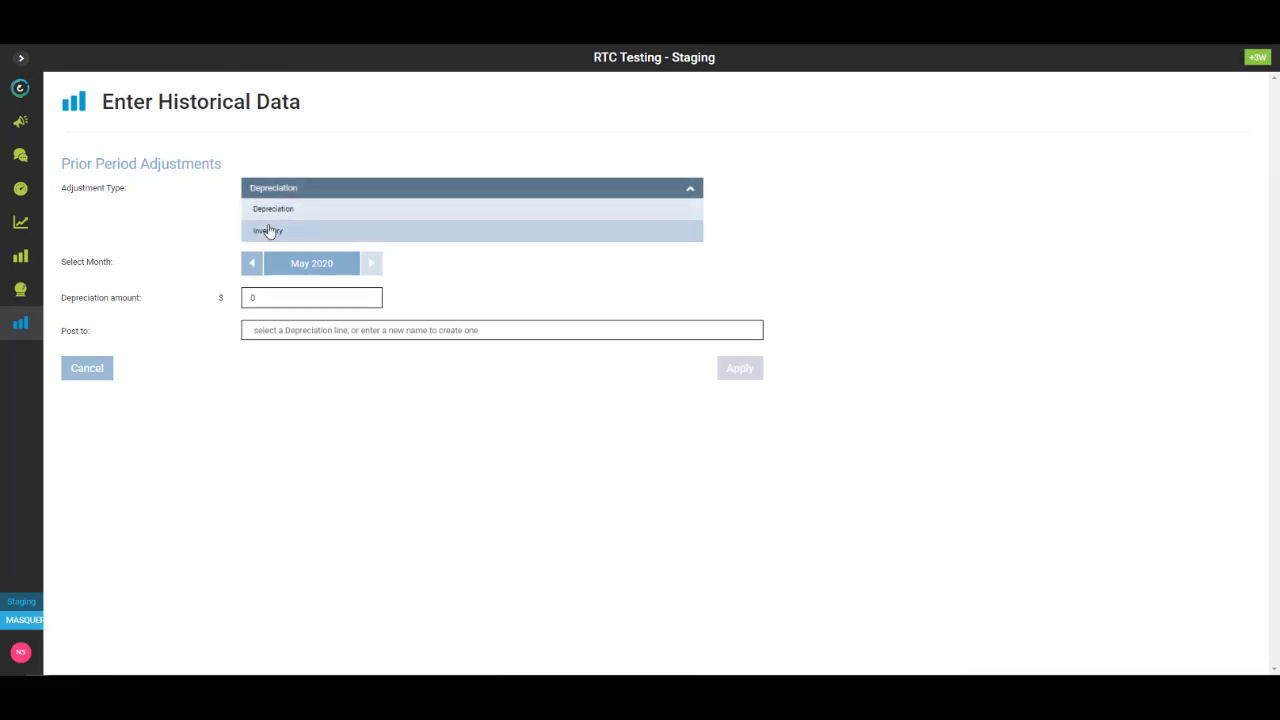
click(268, 231)
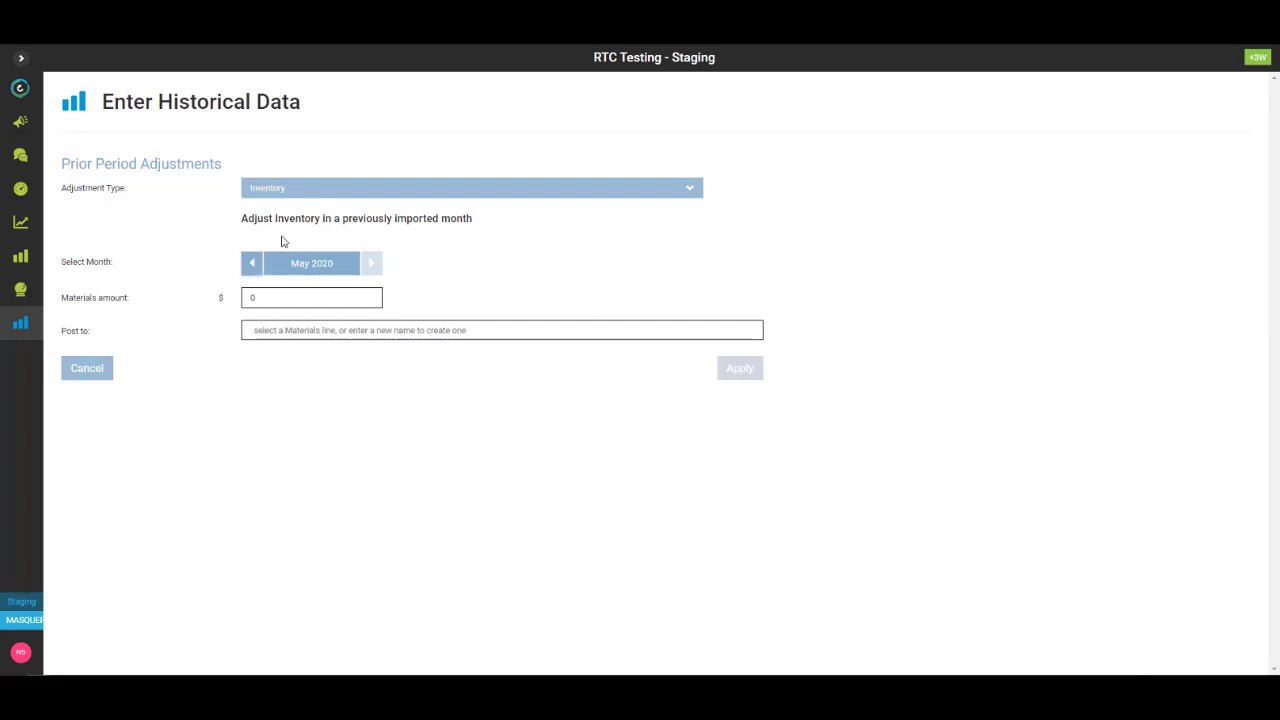
click(251, 266)
click(251, 266)
click(251, 266)
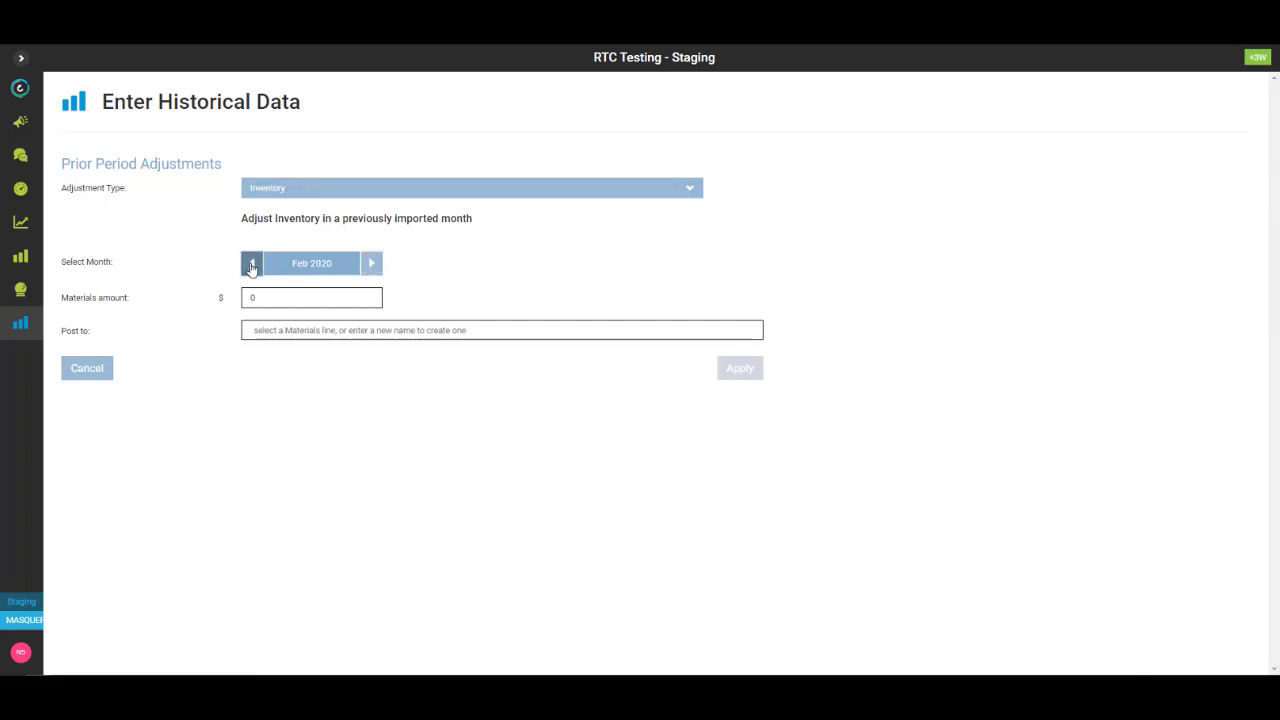
click(251, 266)
click(252, 266)
click(253, 296)
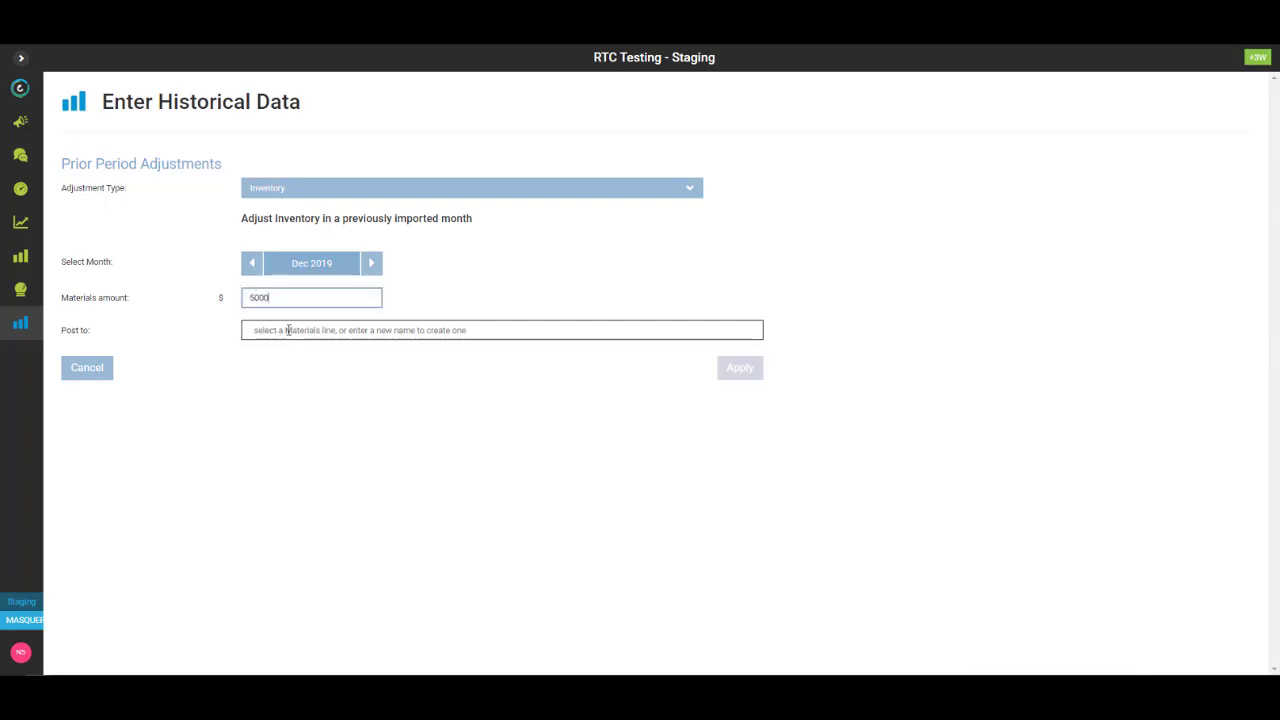
click(288, 330)
click(273, 352)
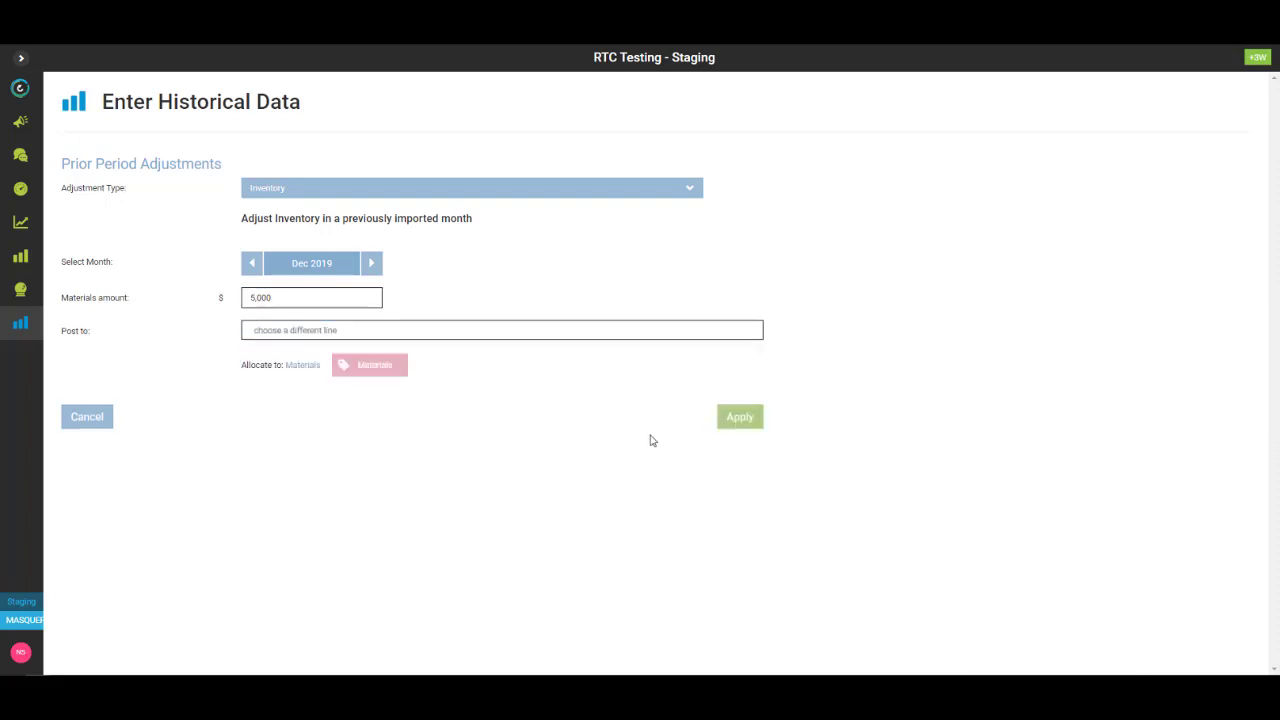
click(746, 420)
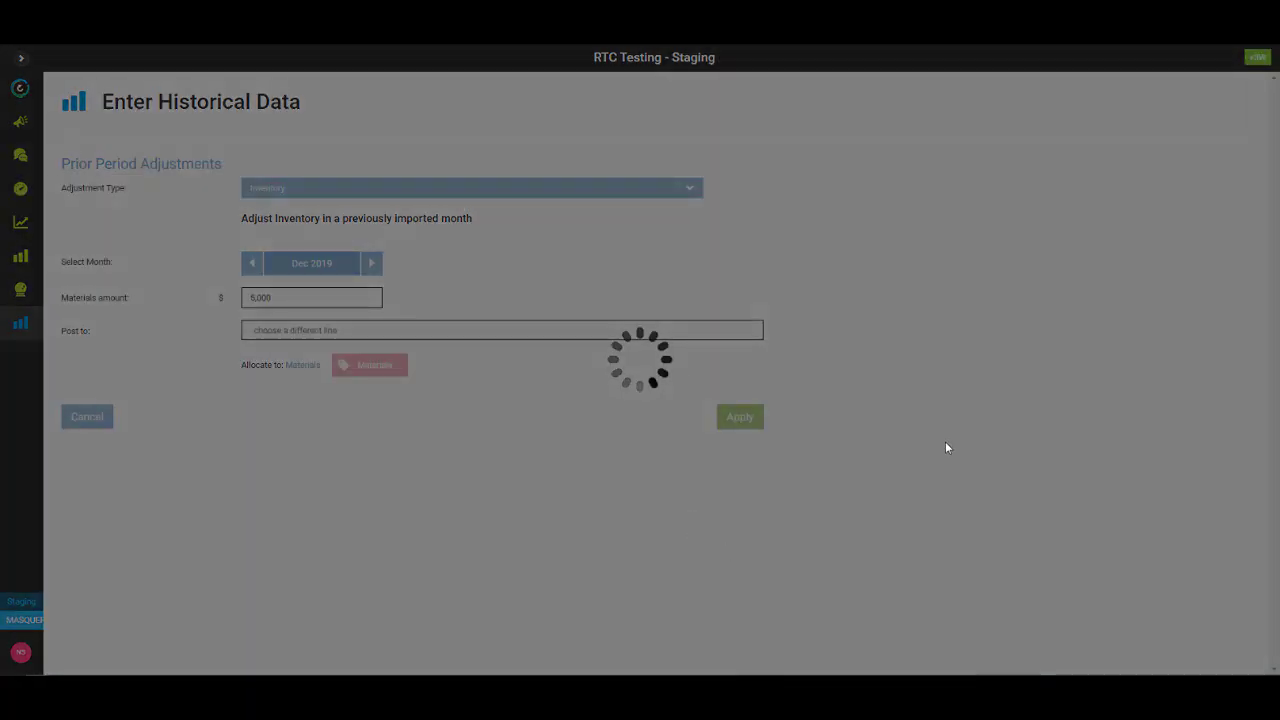